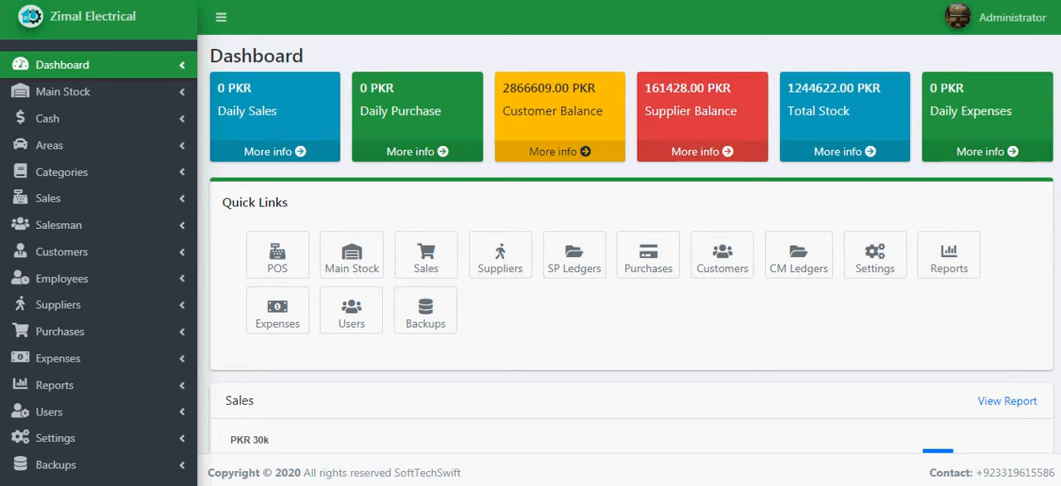
View the sales return list and open a new sale return form.
left_click(83, 198)
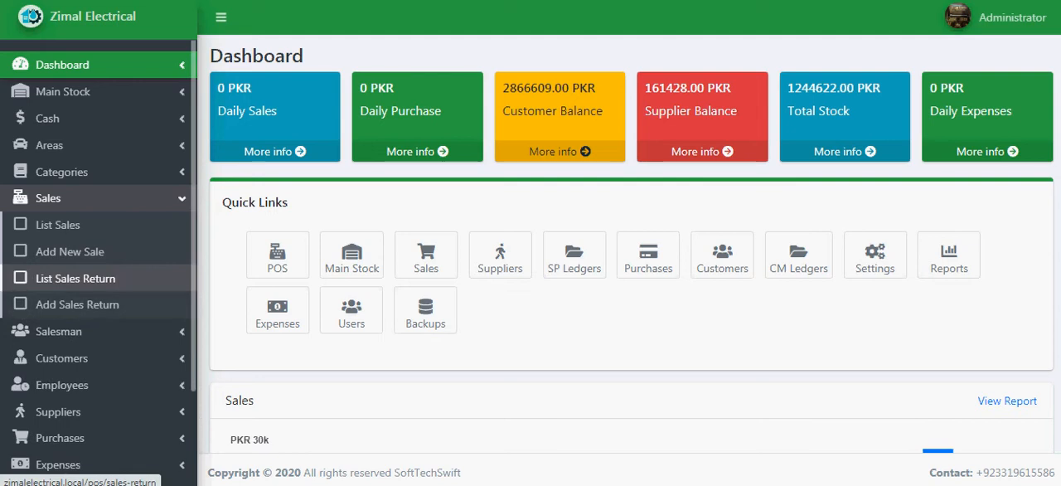
left_click(76, 277)
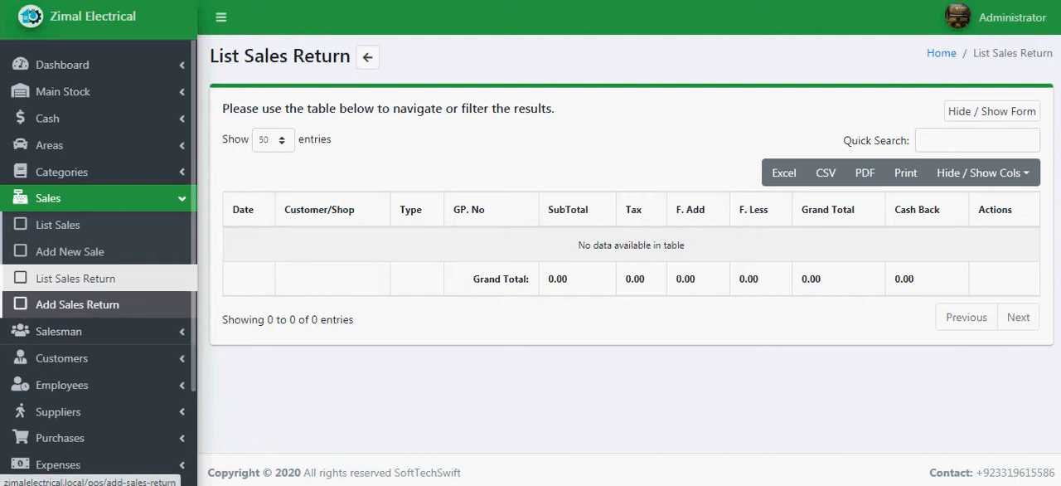
left_click(77, 304)
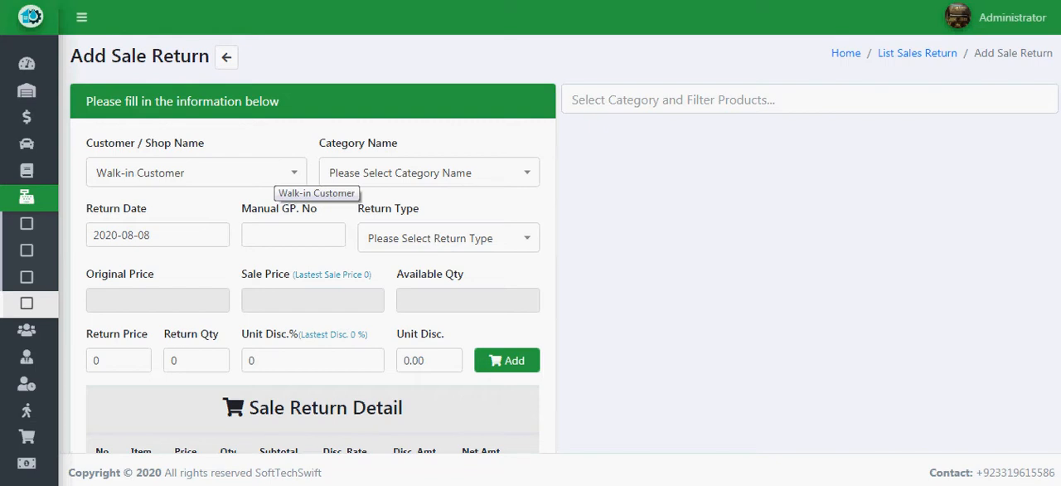
Set the return's customer to Salman Sanitary Store(Test) (Multan Road Lahore) and the category to Zimal Fitting.
left_click(274, 174)
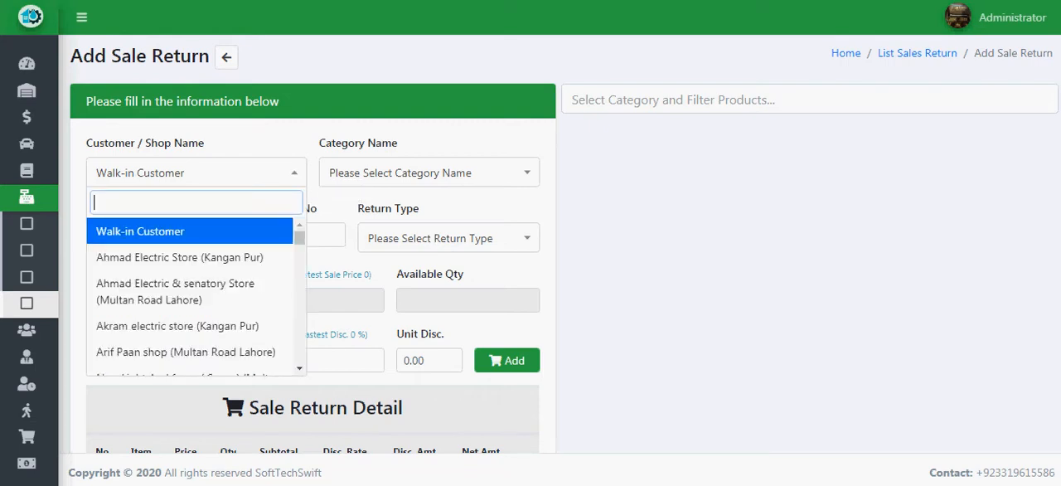
type("salman")
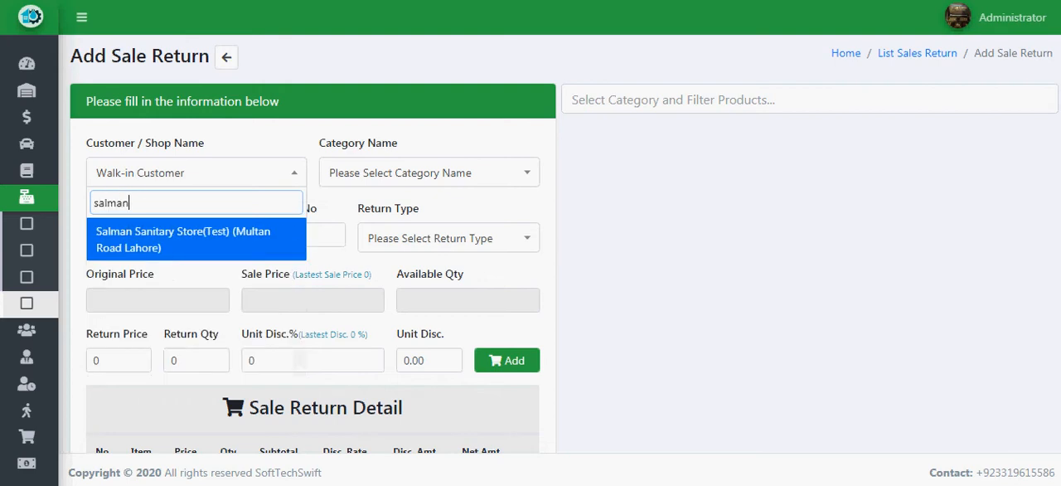
key("Return")
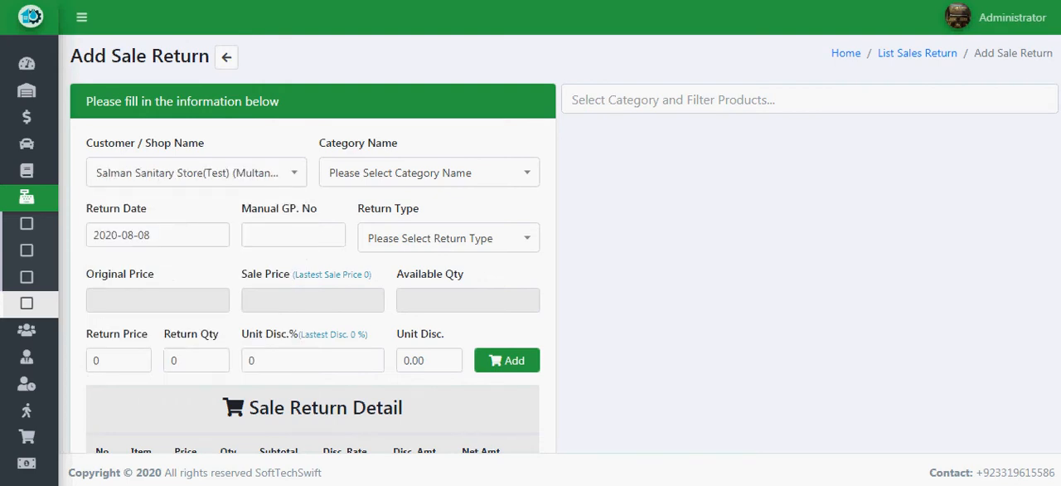
left_click(428, 172)
key("Down")
key("Down")
key("Down")
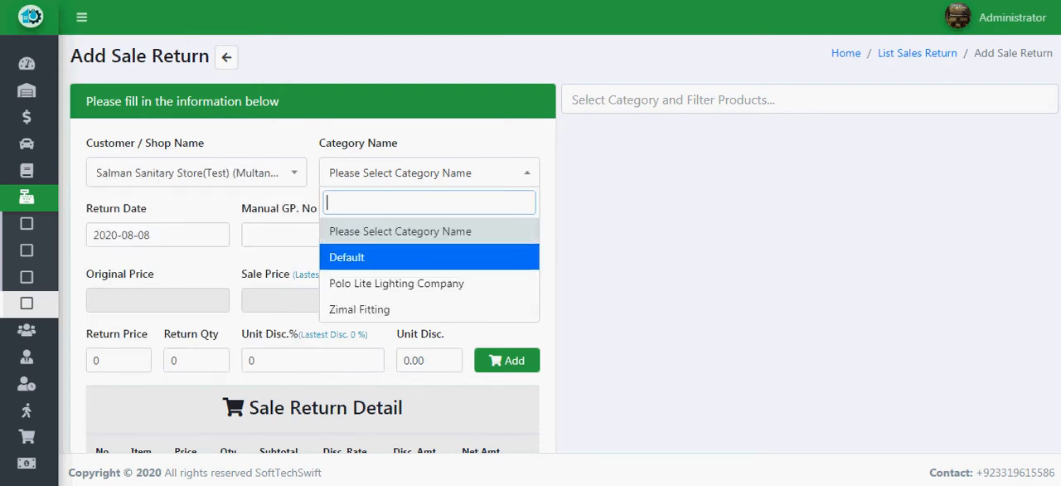
key("Return")
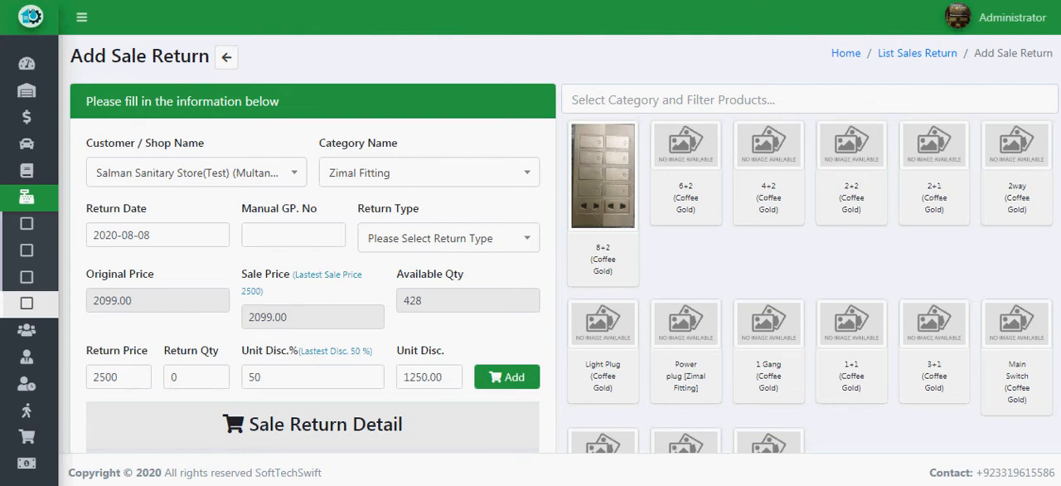
Enter 125 as the manual GP number and set the return type to Product Replace.
left_click(292, 235)
type("125")
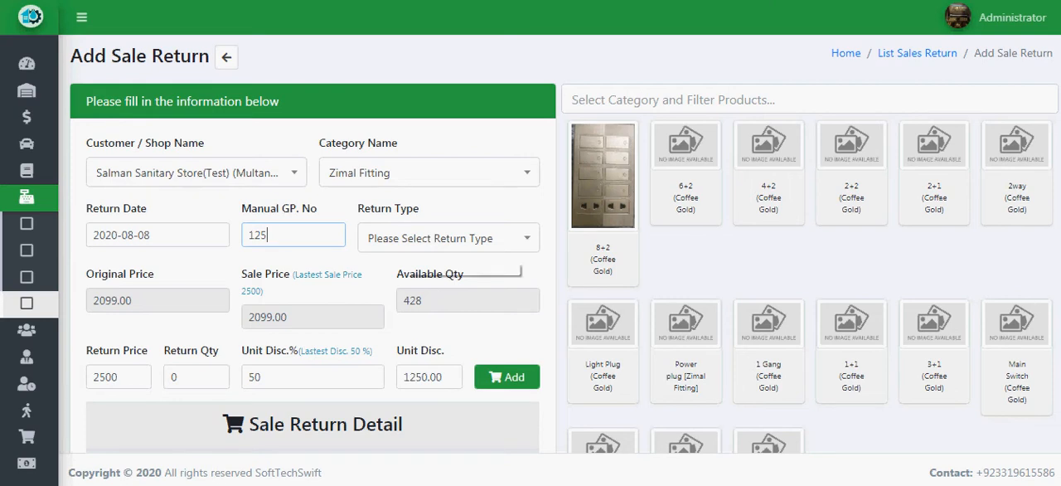
left_click(406, 249)
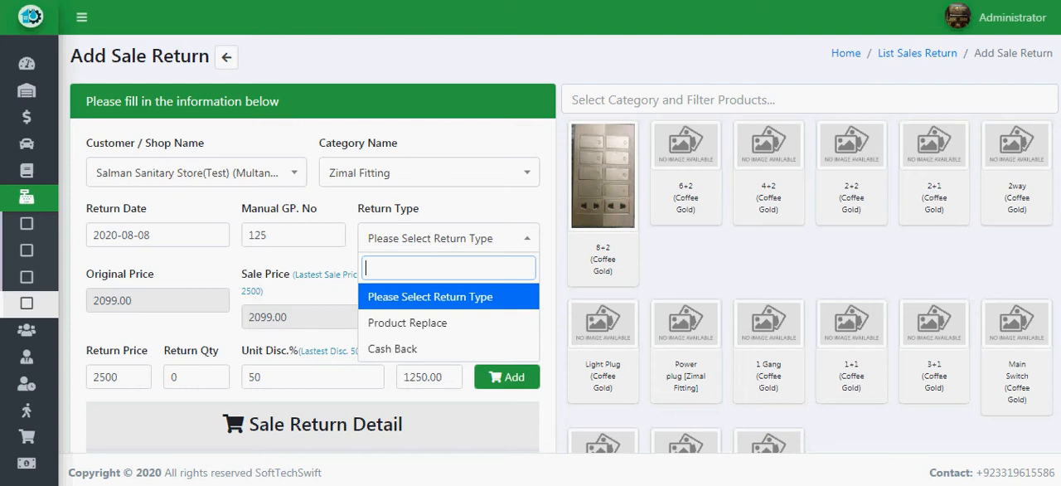
key("Down")
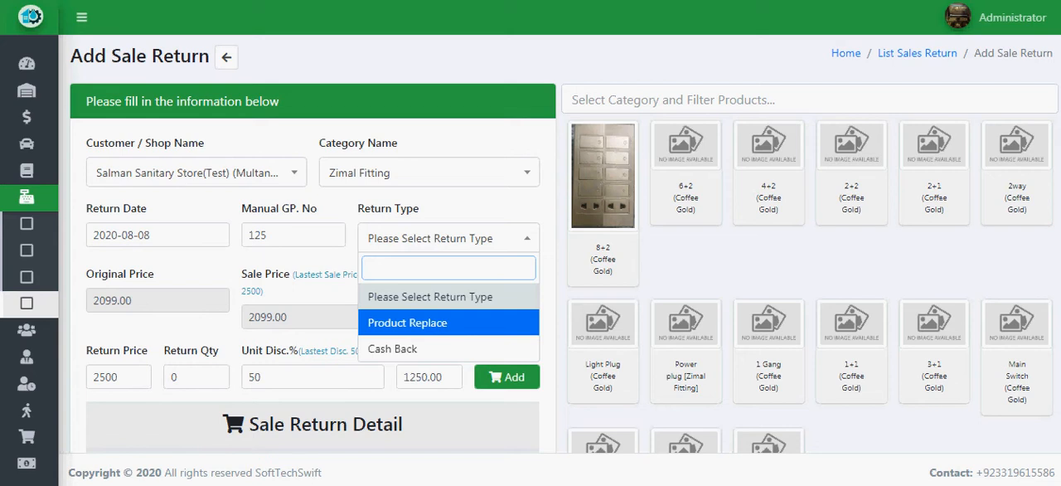
key("Down")
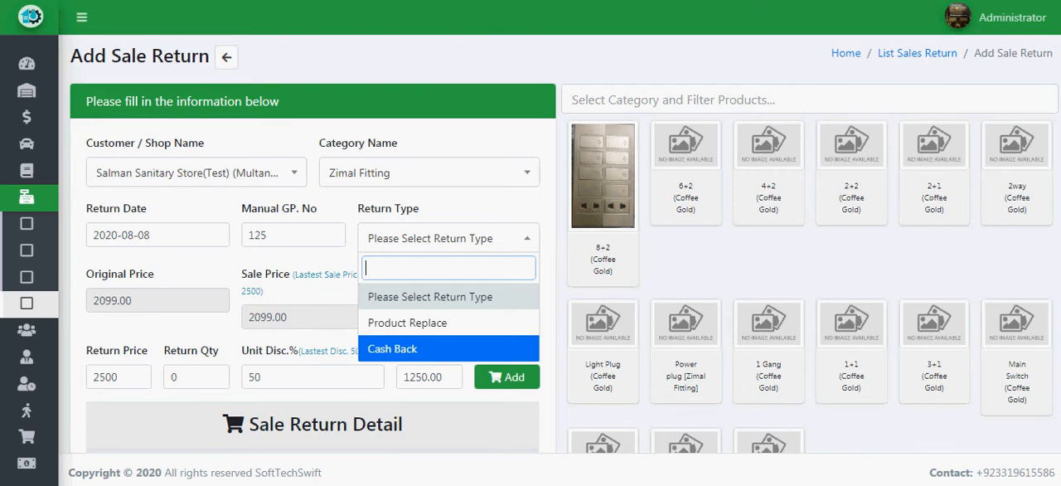
key("Up")
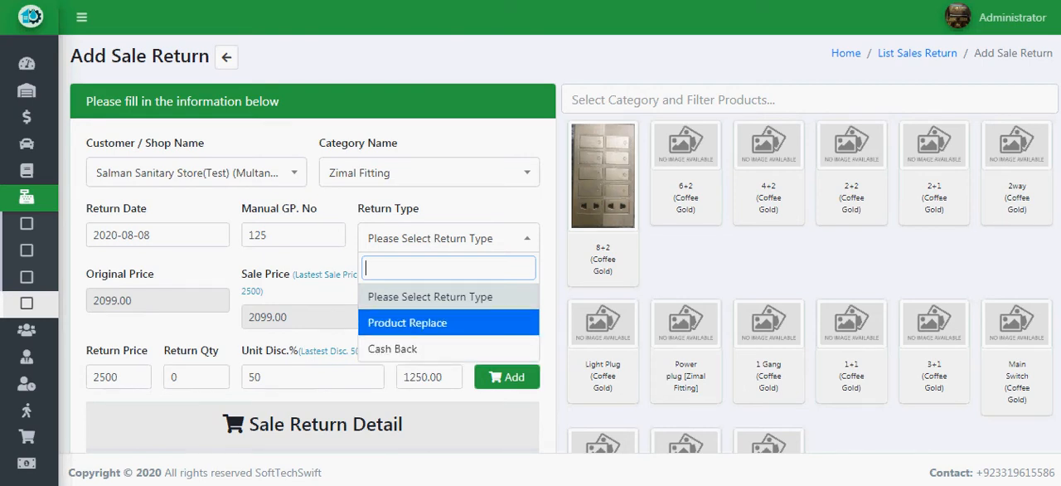
key("Return")
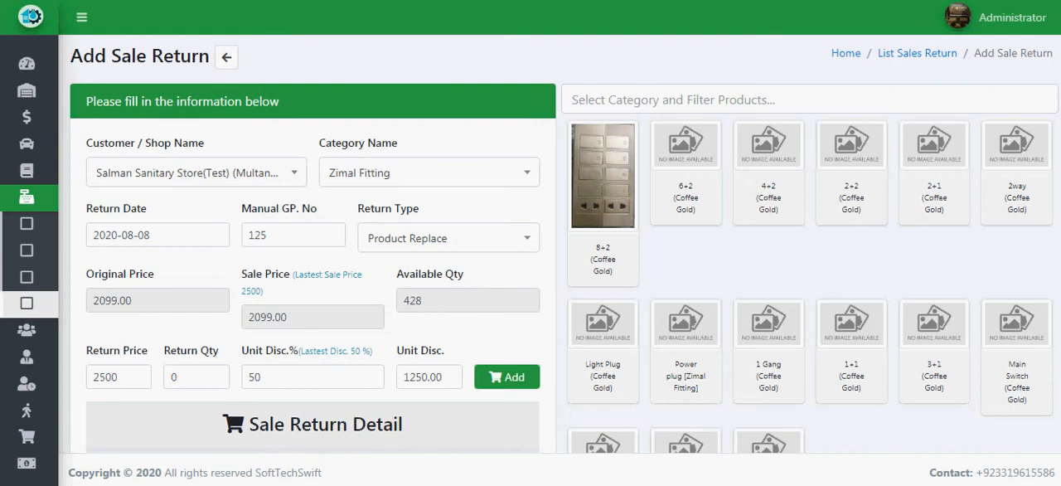
Add the 8+2 (Coffee Gold) product to the sale return with a return quantity of 2.
left_click(187, 377)
key("ctrl+a")
type("2")
left_click(507, 377)
Review the return's item line and totals, and check the return type options, keeping Product Replace.
scroll(506, 377, "down", 2)
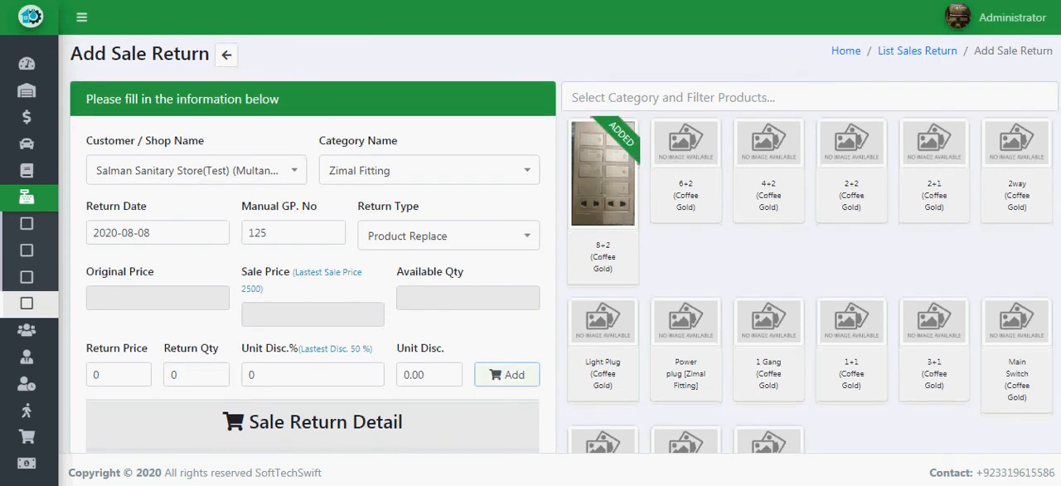
scroll(530, 248, "down", 1)
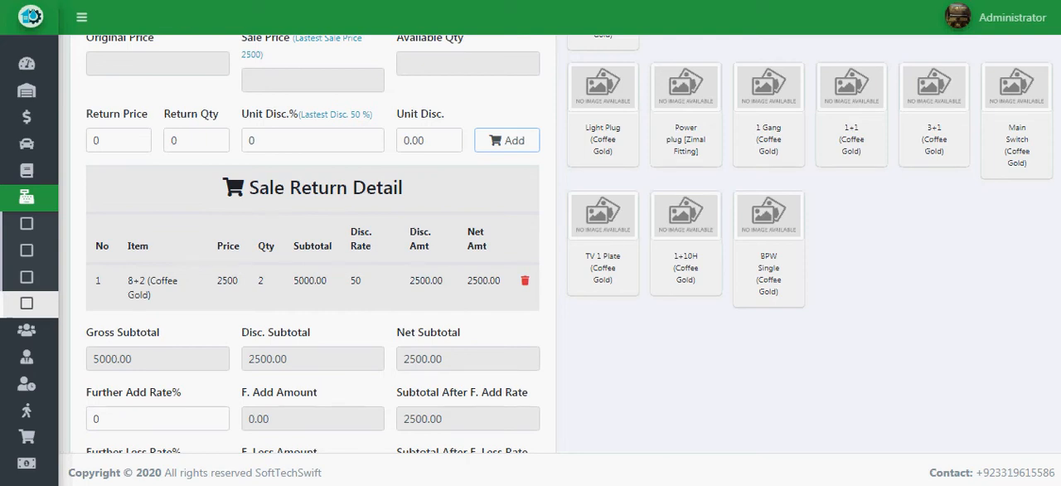
scroll(530, 249, "down", 1)
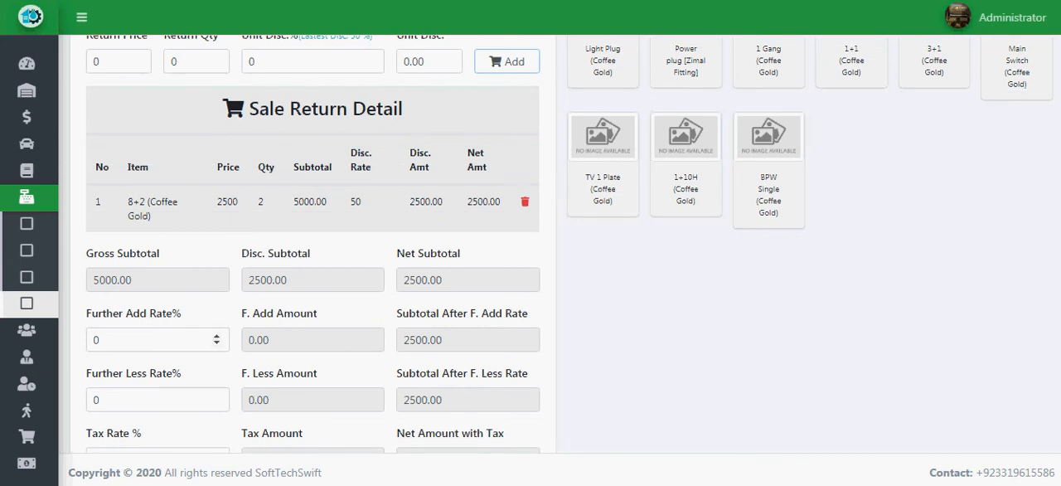
scroll(166, 340, "down", 1)
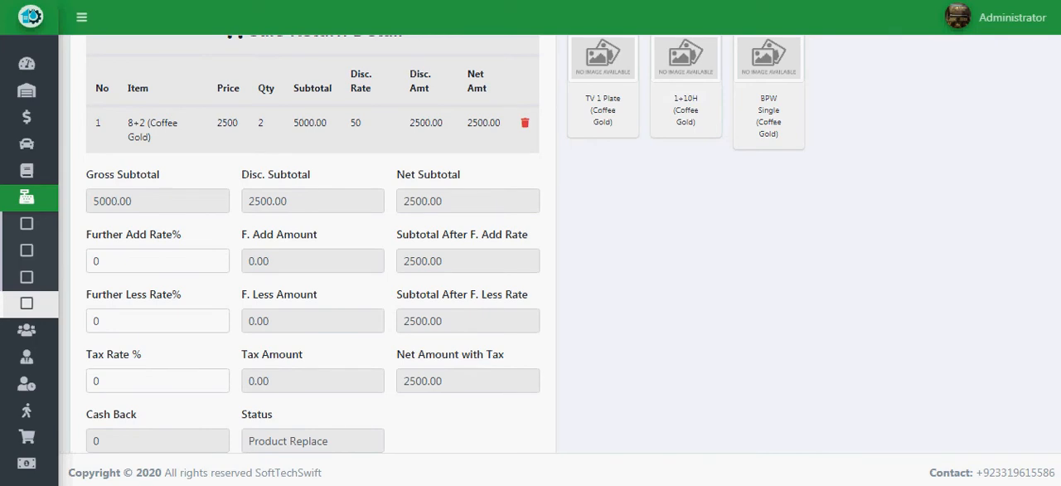
scroll(312, 249, "down", 1)
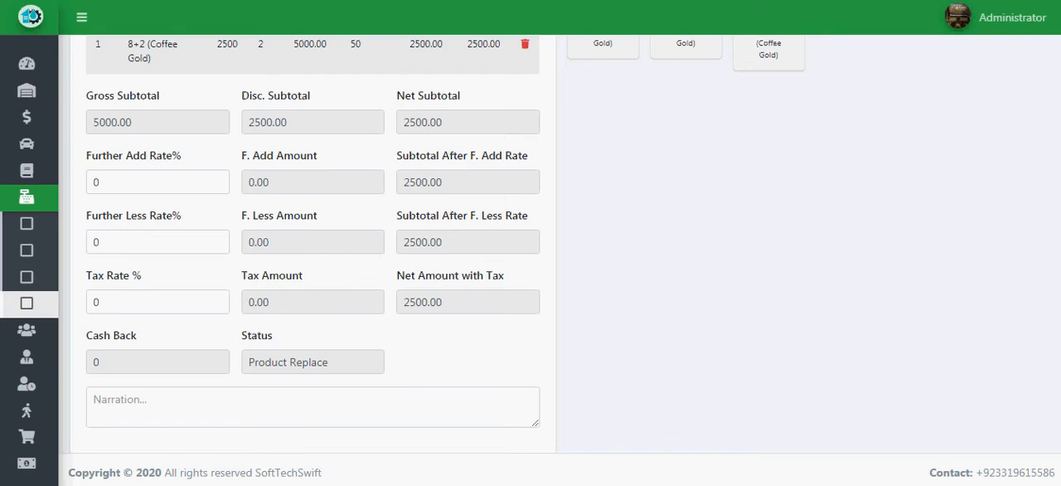
scroll(312, 249, "up", 4)
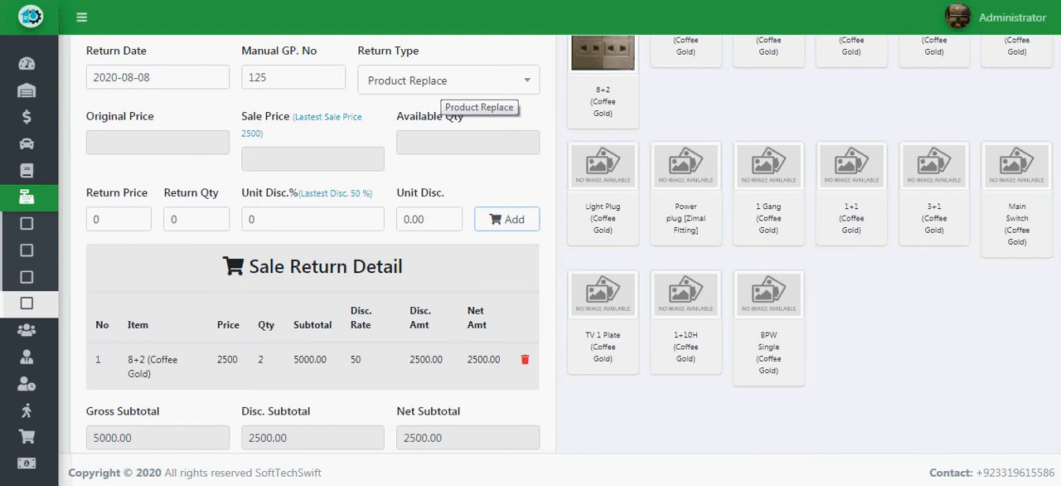
left_click(444, 83)
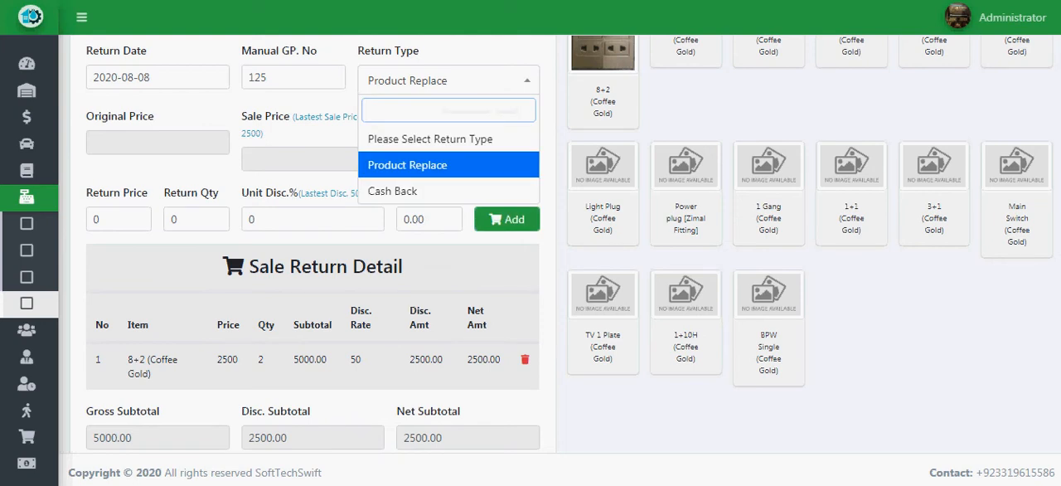
left_click(431, 165)
Enter the narration "demaged product" and submit the sale return.
scroll(431, 240, "down", 5)
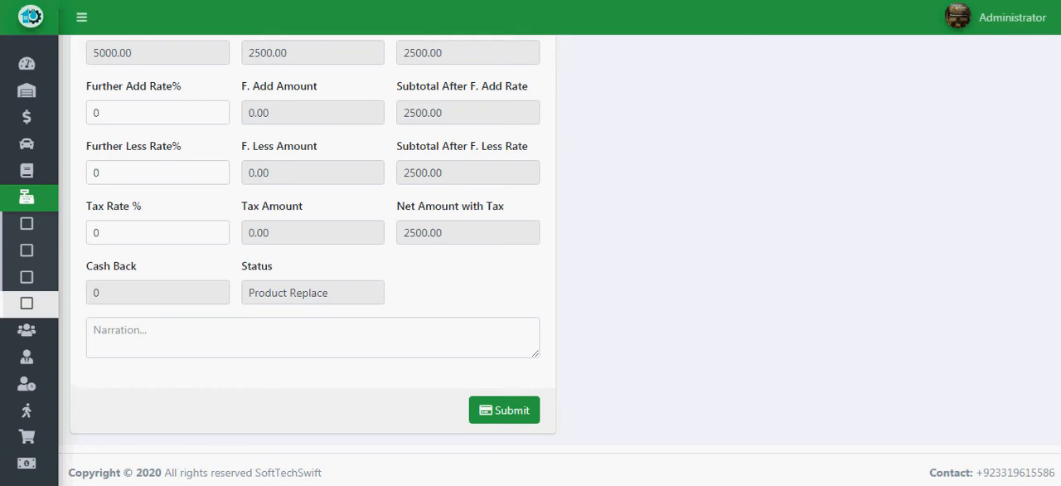
left_click(503, 410)
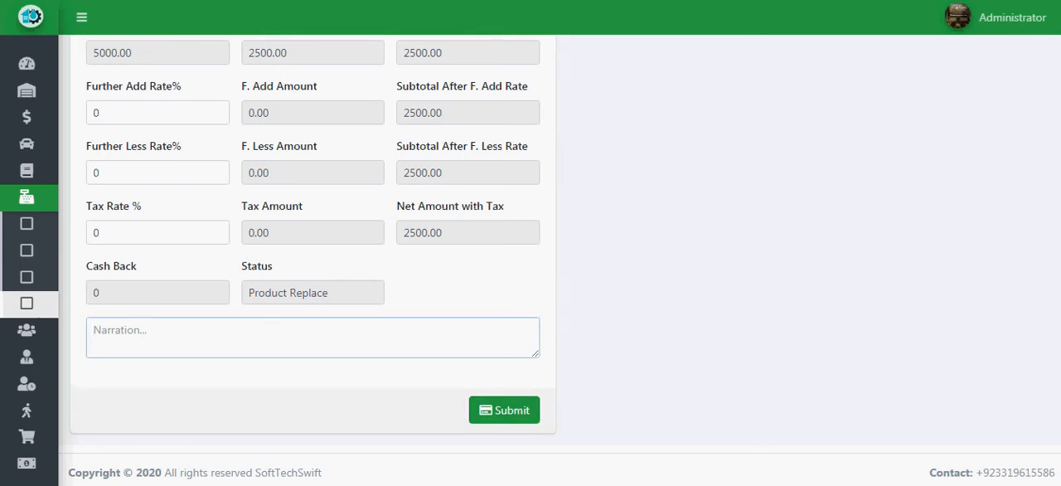
type("demaged product")
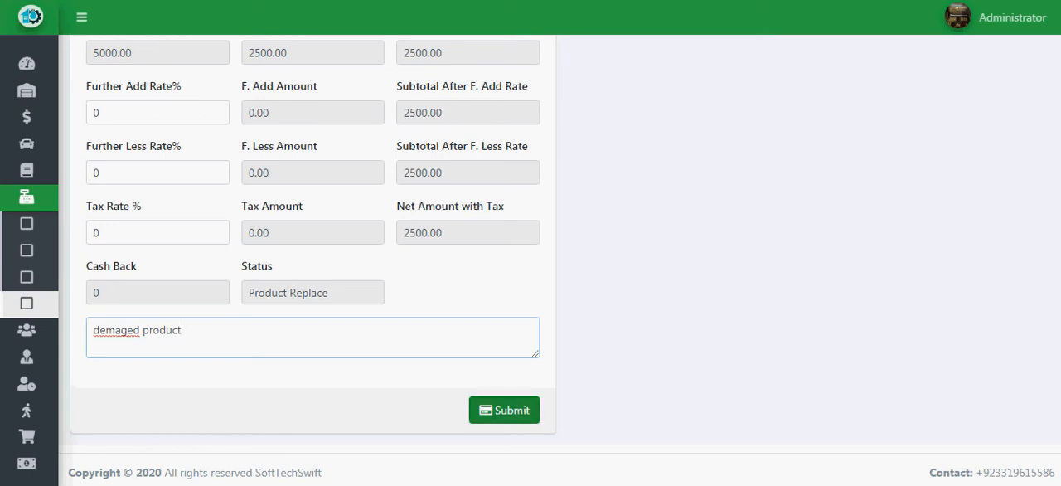
left_click(504, 410)
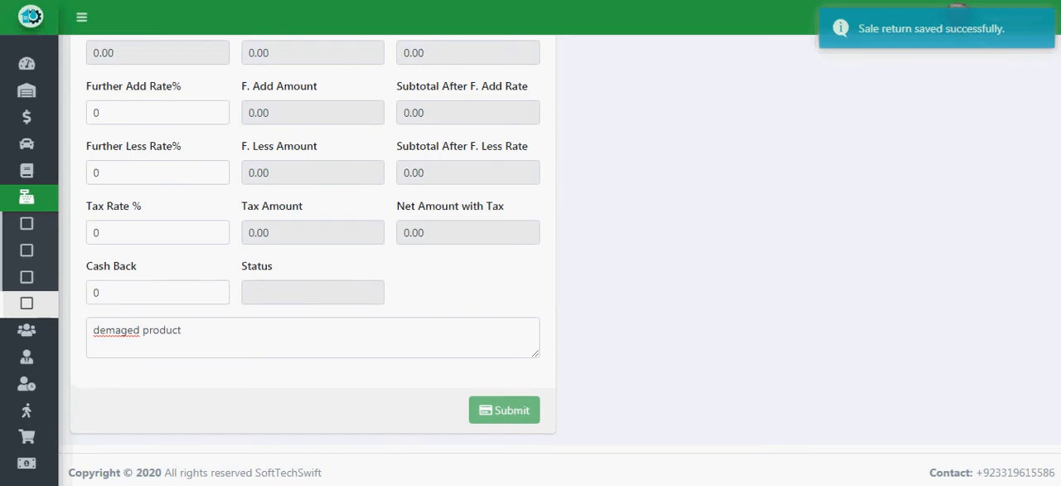
Open the sales return list and examine the details of the Salman Sanitary Store(Test) return.
scroll(313, 248, "up", 3)
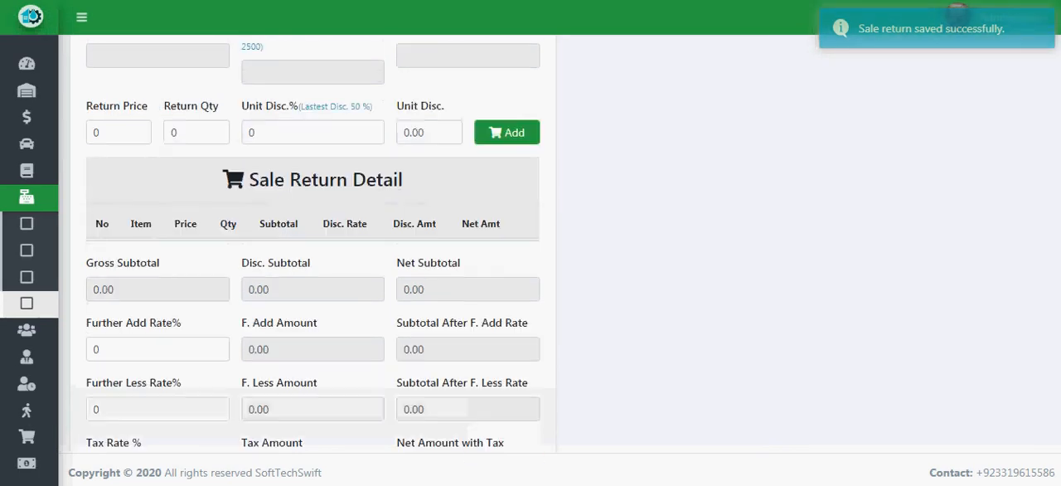
mouse_move(37, 252)
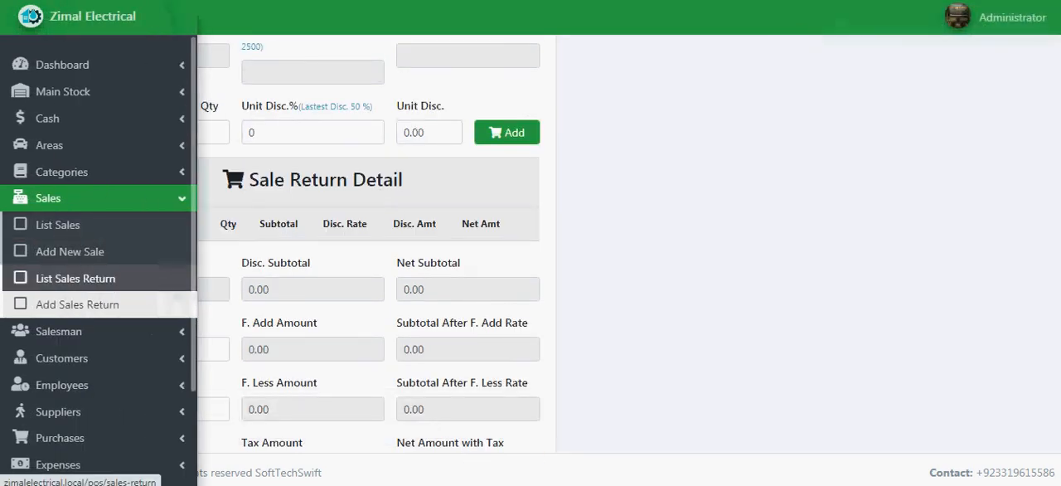
left_click(74, 278)
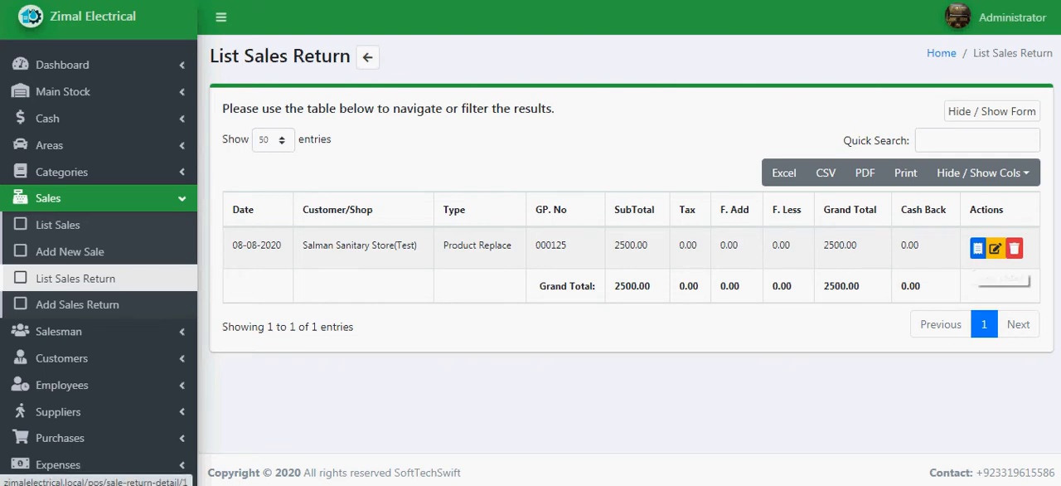
left_click(978, 248)
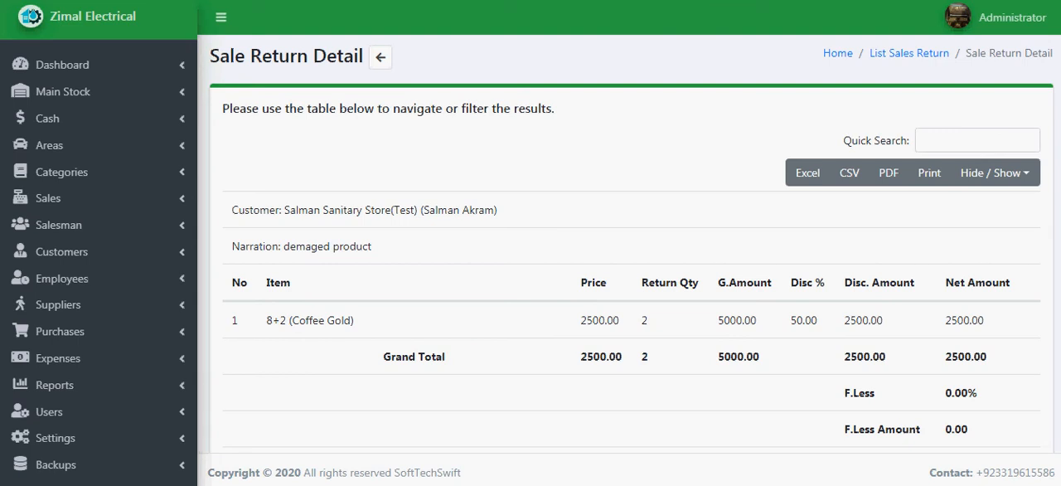
scroll(630, 249, "down", 2)
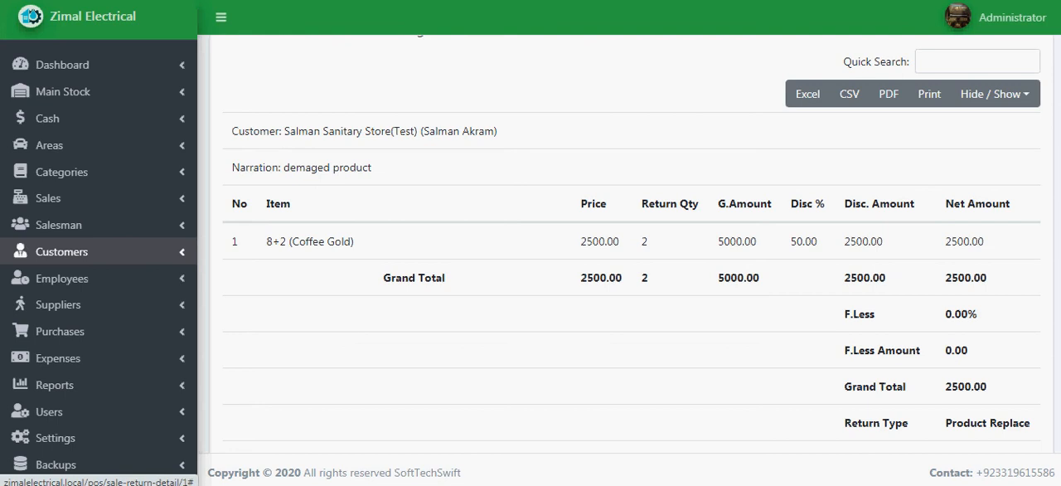
Start a new sale return for Salman Sanitary Store(Test) and choose the Zimal Fitting product category.
left_click(48, 198)
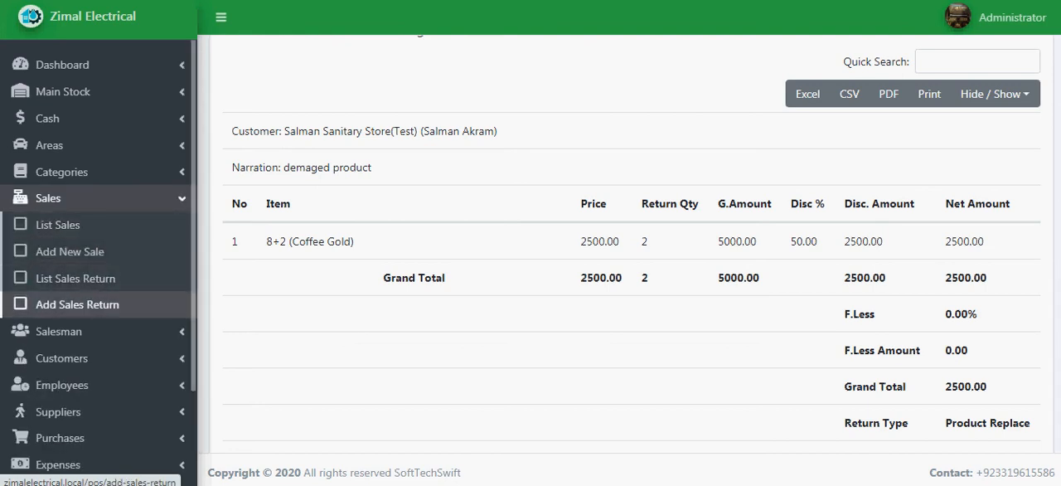
left_click(77, 304)
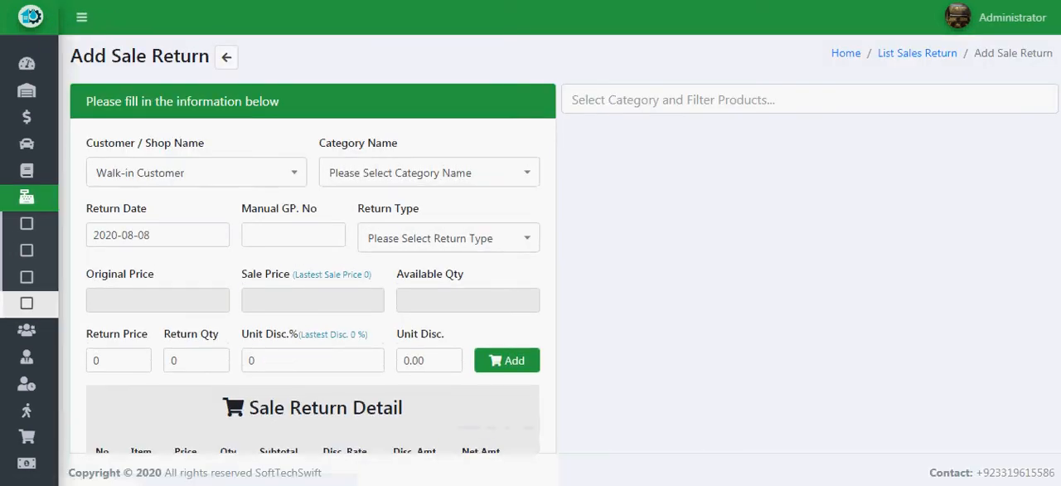
left_click(206, 173)
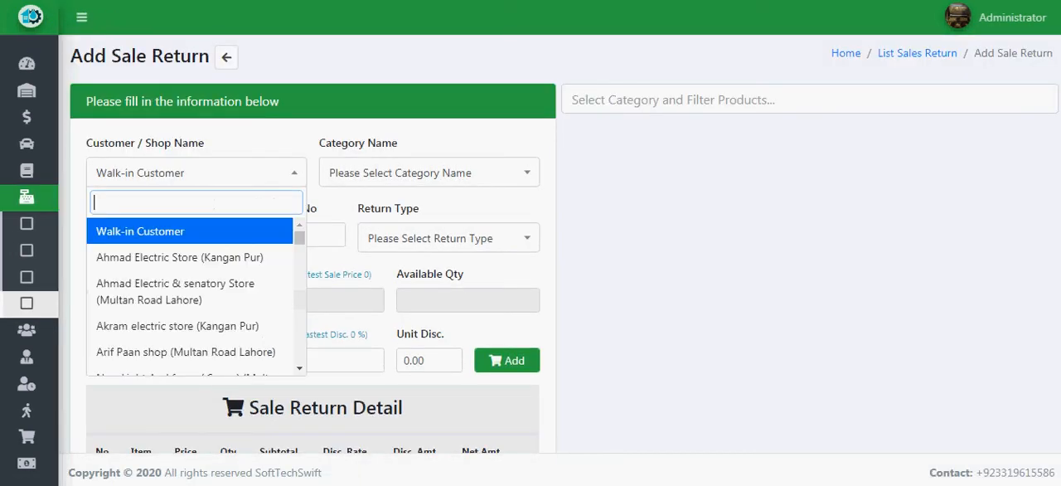
type("sal")
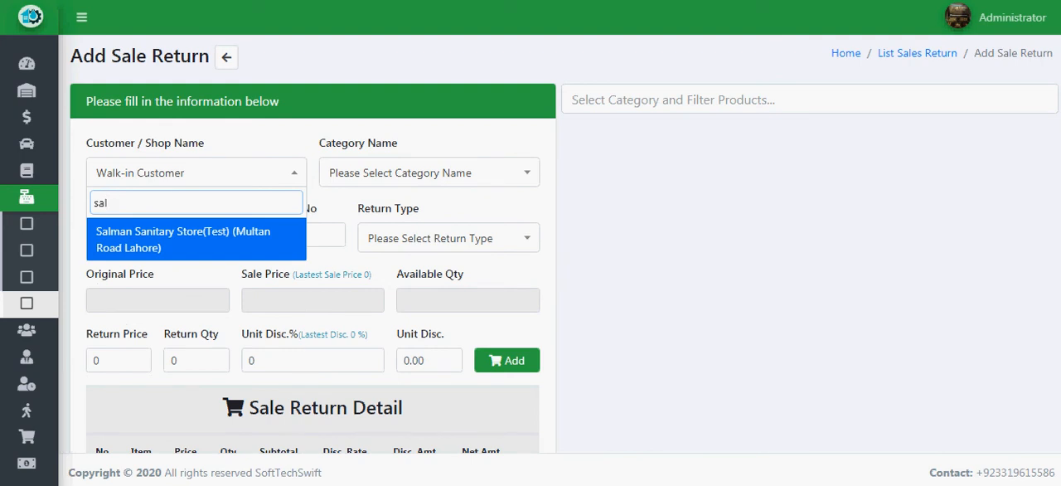
left_click(226, 248)
left_click(428, 172)
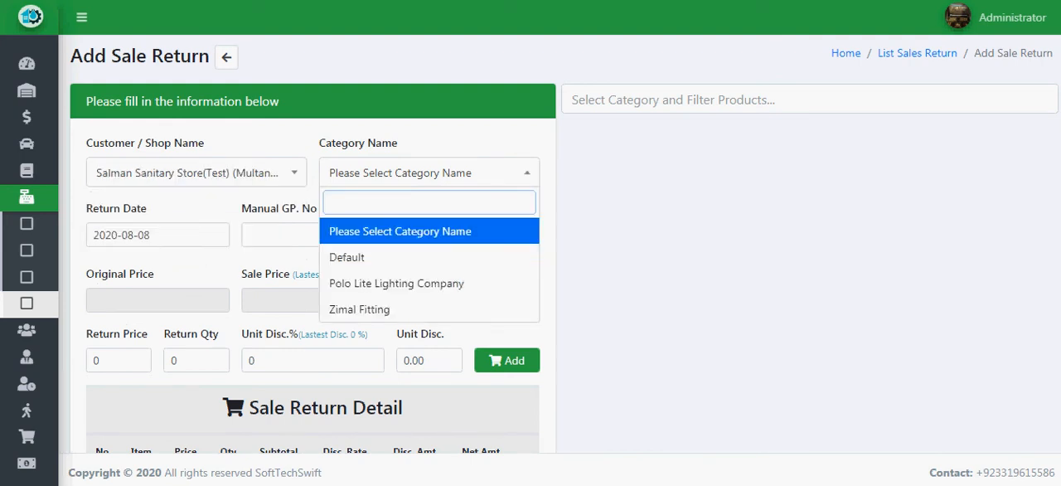
left_click(390, 309)
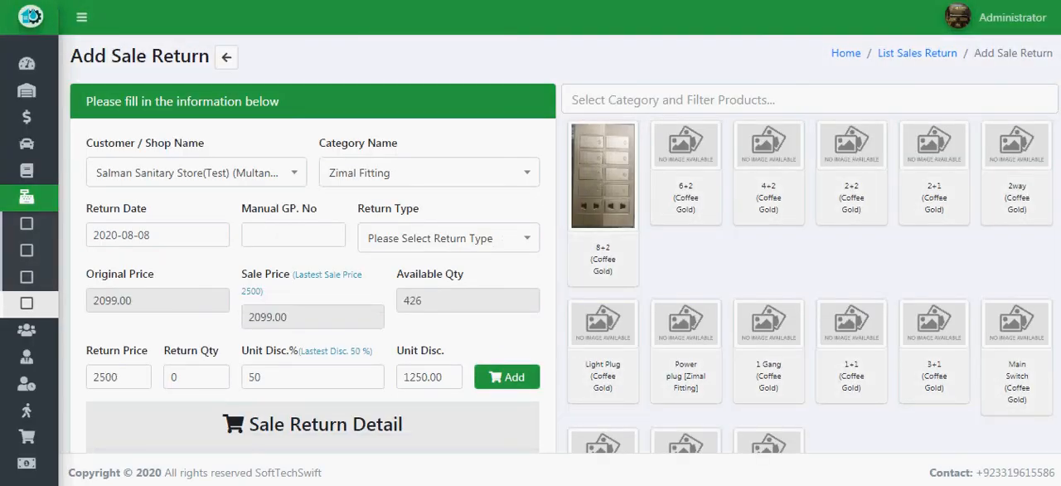
Set the sale return's type to Cash Back and its manual GP number to 126.
left_click(449, 238)
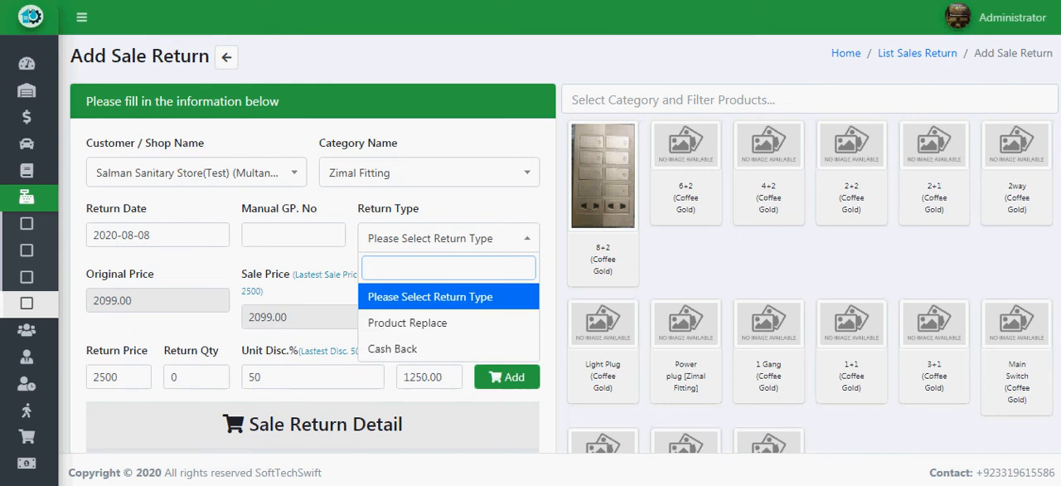
key("Down")
key("Down")
key("Return")
left_click(293, 234)
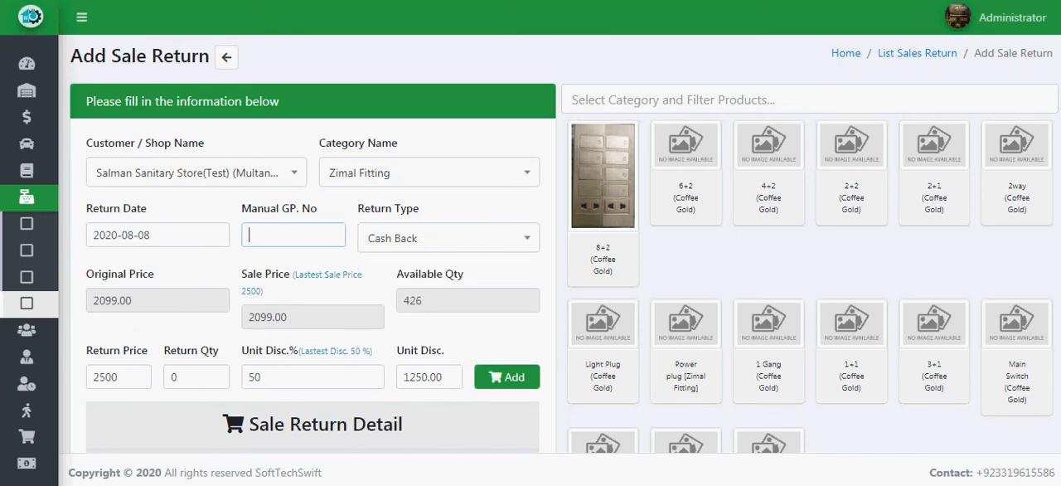
type("126")
Add the 8+2 (Coffee Gold) product to the cash back return with a return quantity of 1.
scroll(563, 244, "down", 1)
double_click(184, 298)
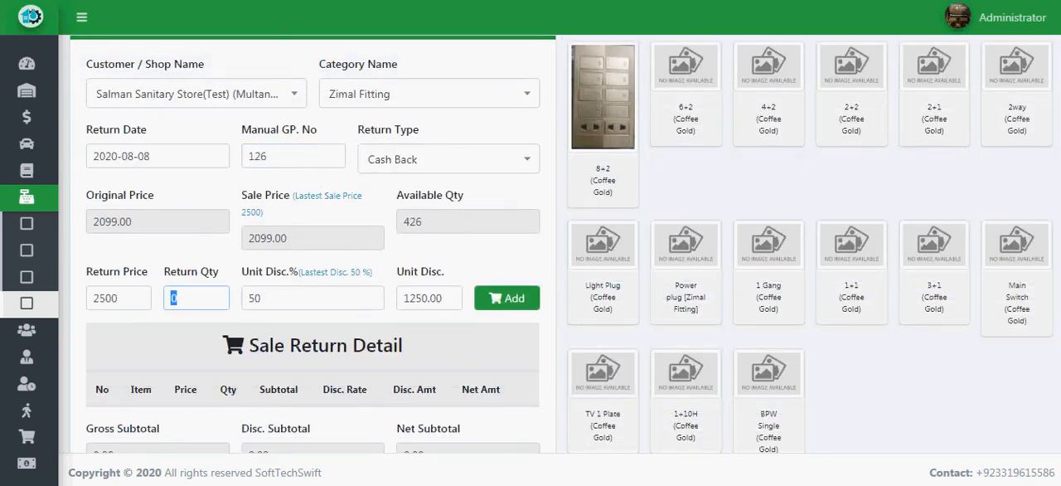
type("1")
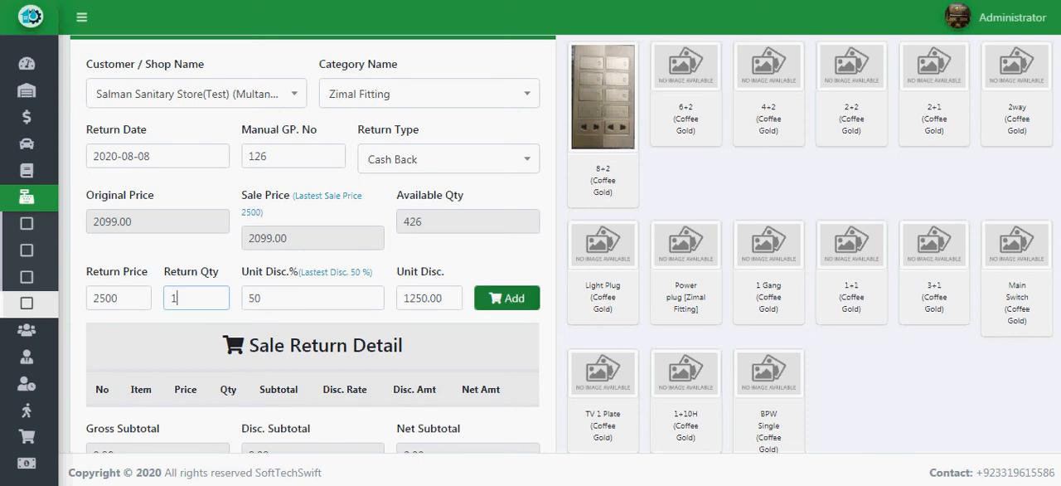
left_click(506, 297)
Review the item line and totals, enter the narration "Cash Back Return" and submit the sale return.
scroll(530, 245, "down", 1)
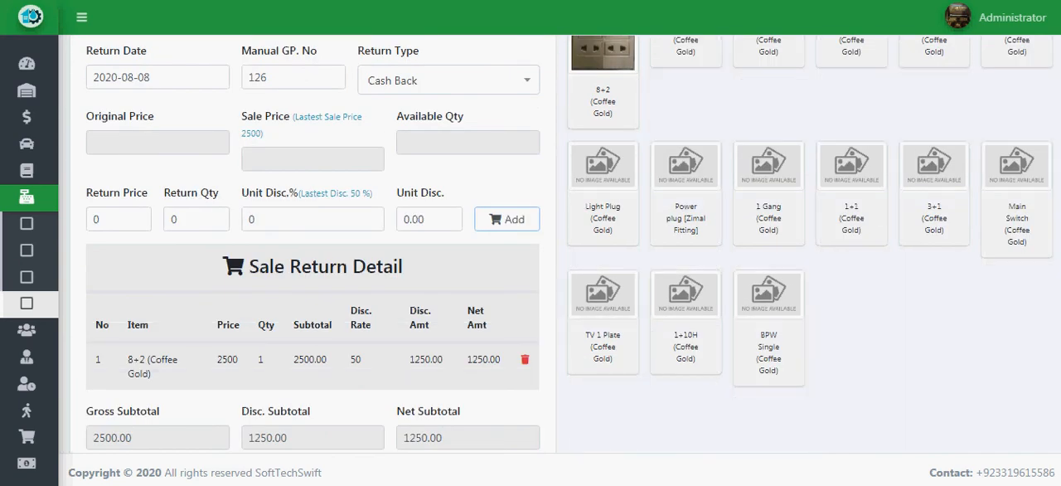
scroll(530, 244, "down", 1)
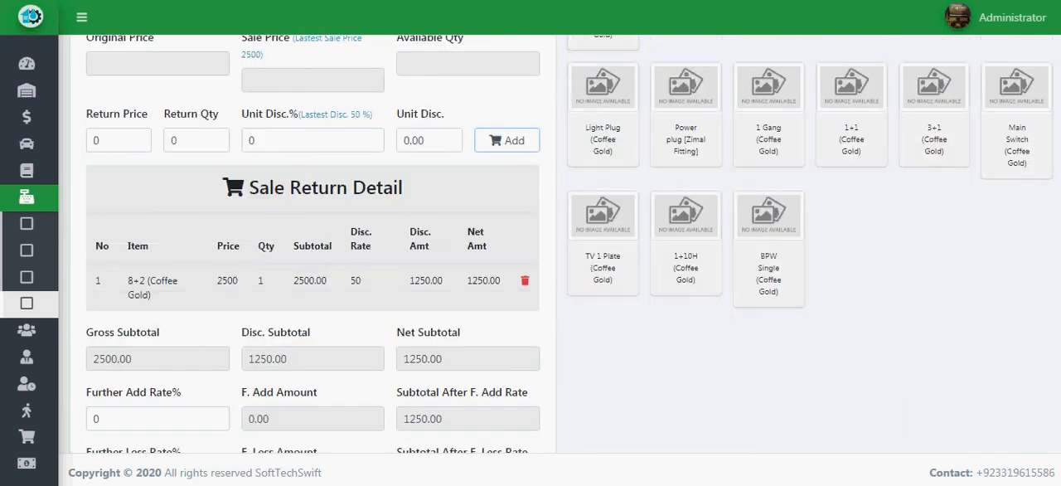
scroll(530, 244, "down", 2)
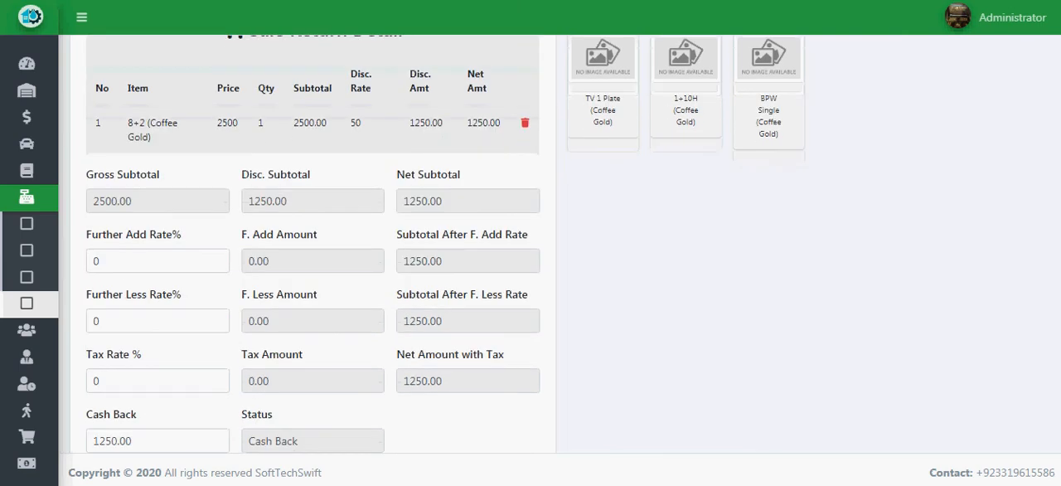
scroll(530, 245, "down", 1)
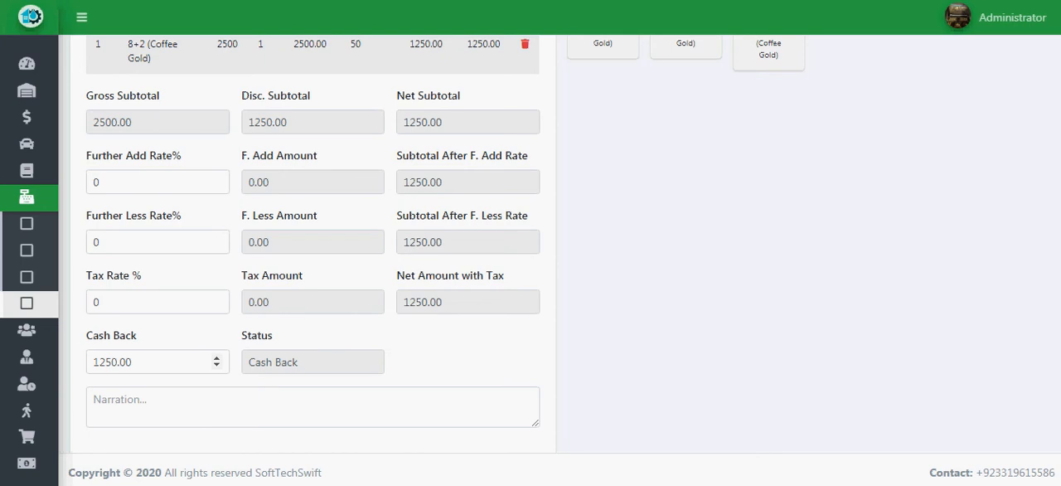
left_click(273, 406)
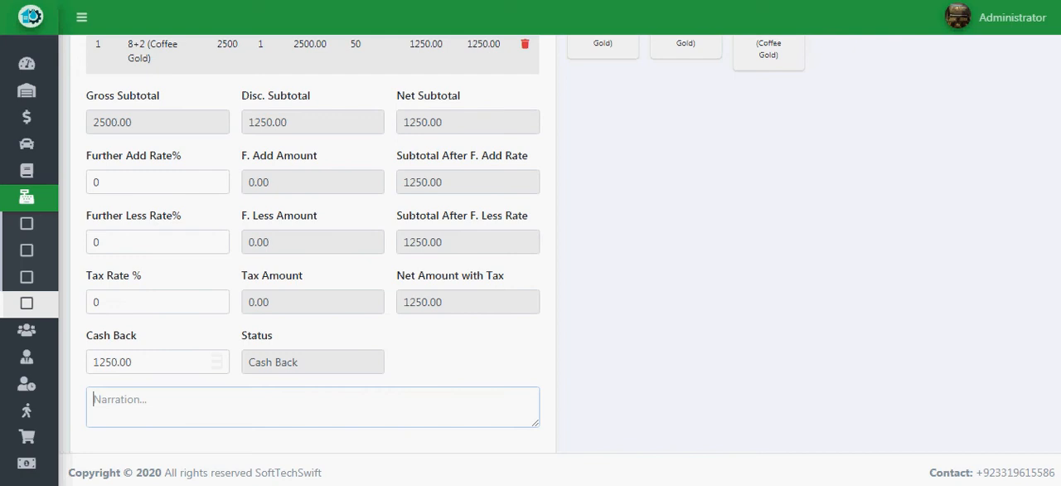
type("Ca")
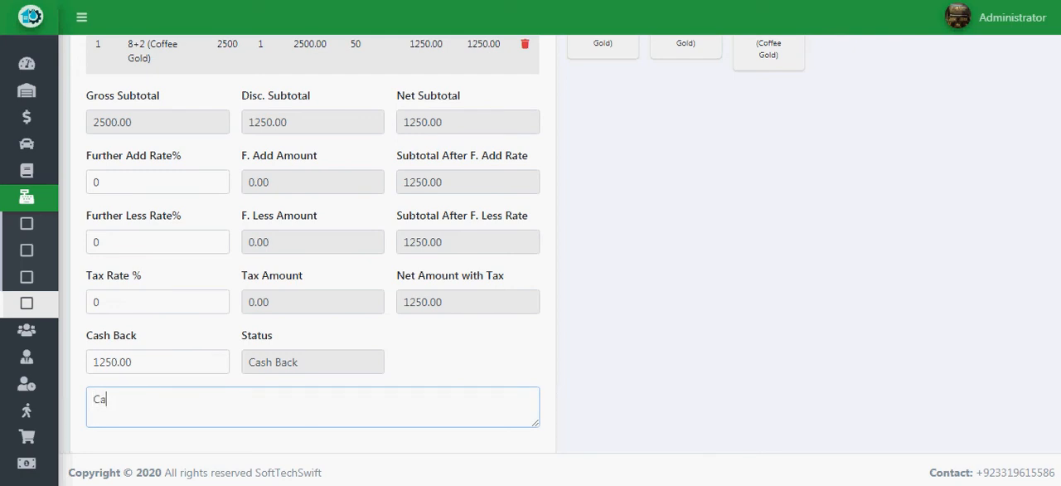
type("sh Back Return")
scroll(312, 240, "down", 1)
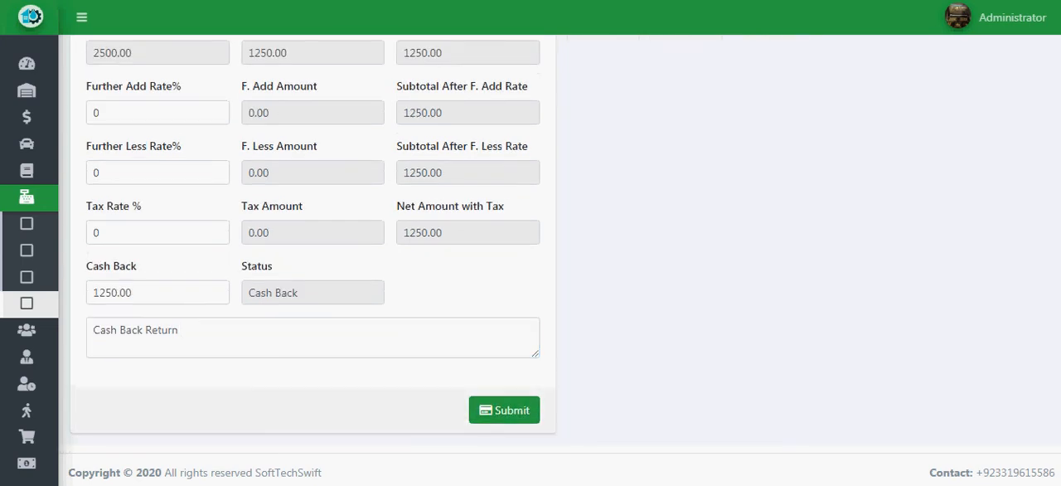
left_click(503, 410)
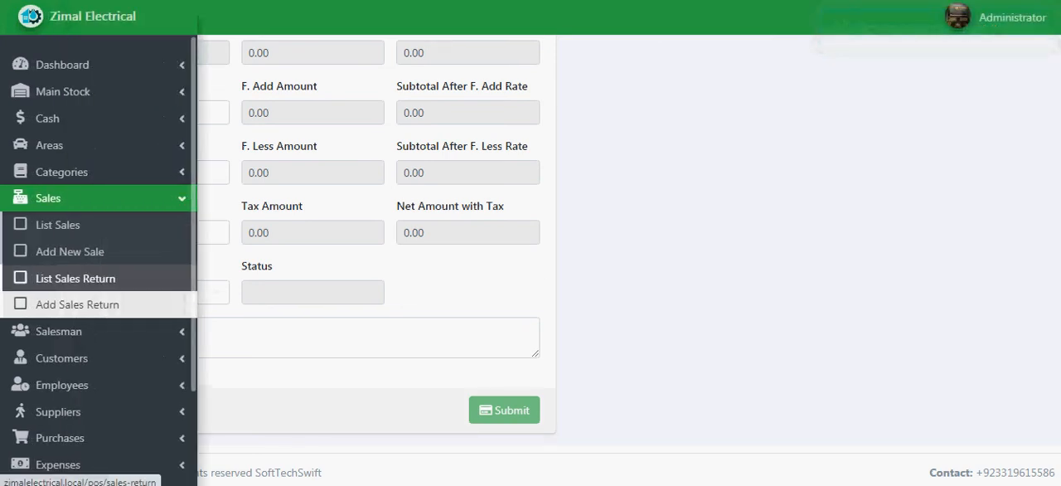
Open the sales return list and compare the product replacement and cash back entries.
left_click(75, 278)
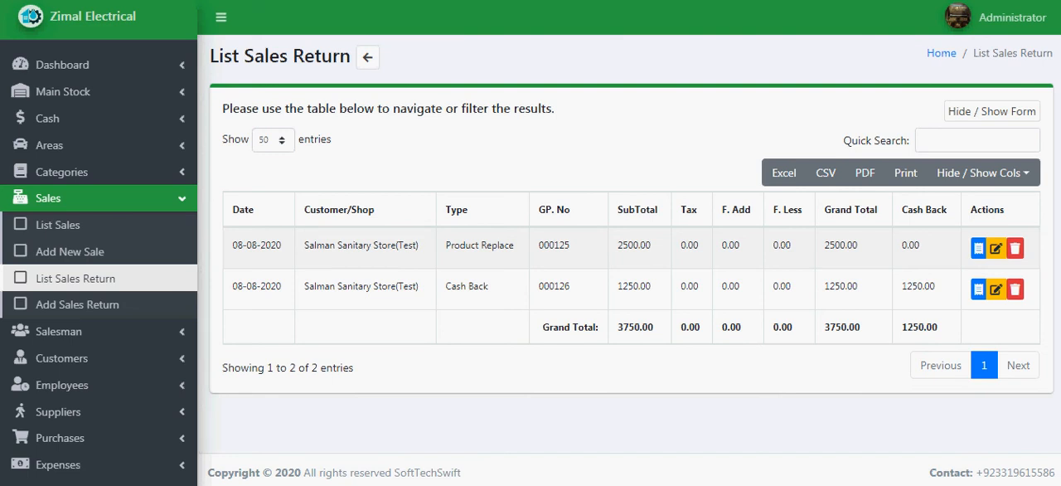
scroll(631, 217, "down", 1)
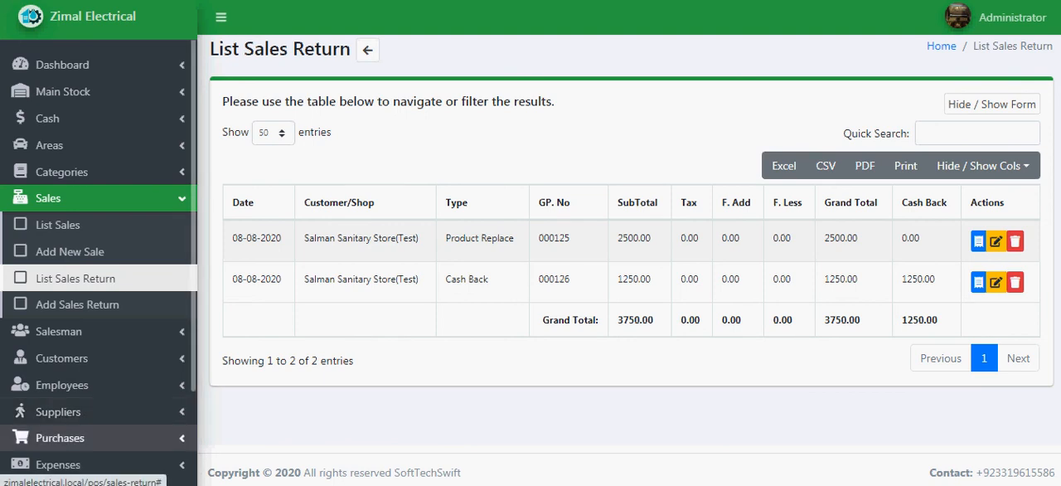
Start a new purchase return and select Zimal Electric as the supplier.
left_click(83, 438)
scroll(83, 438, "down", 3)
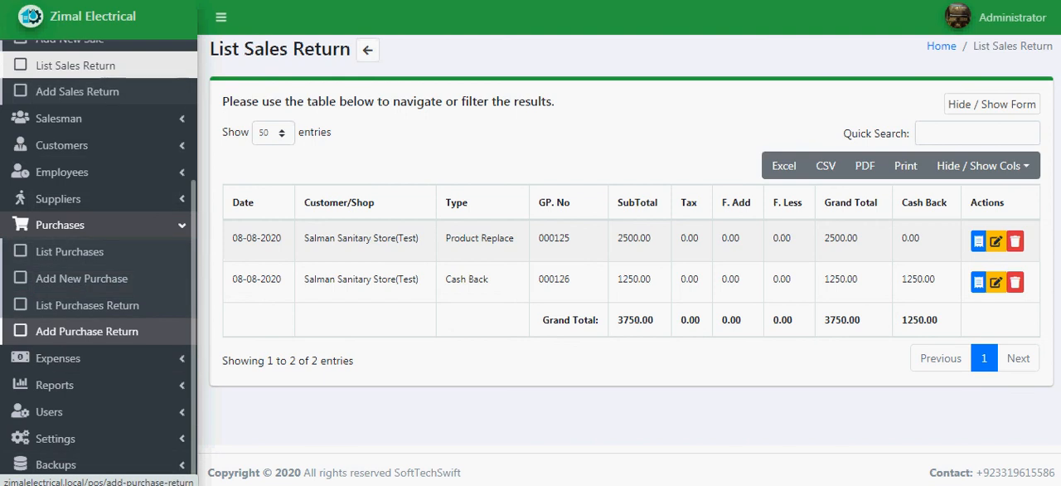
left_click(86, 331)
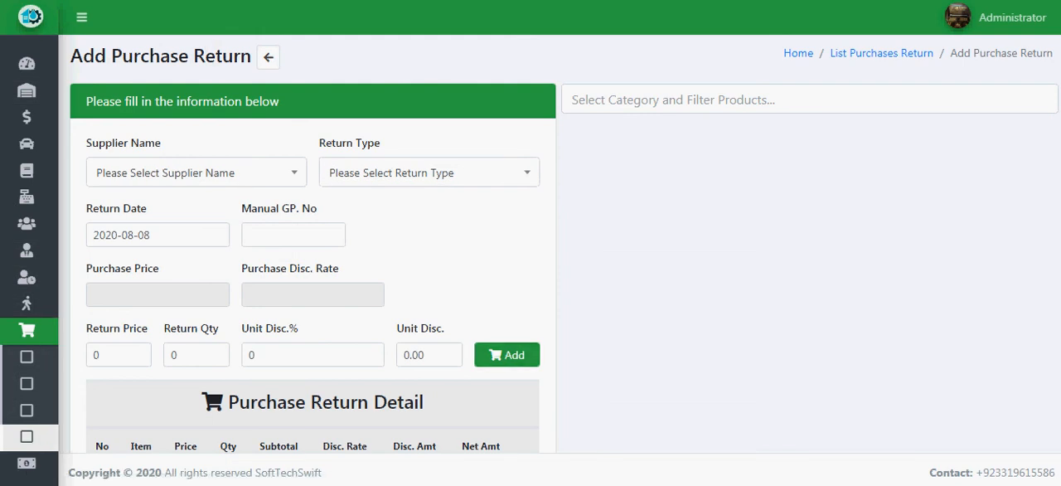
left_click(197, 173)
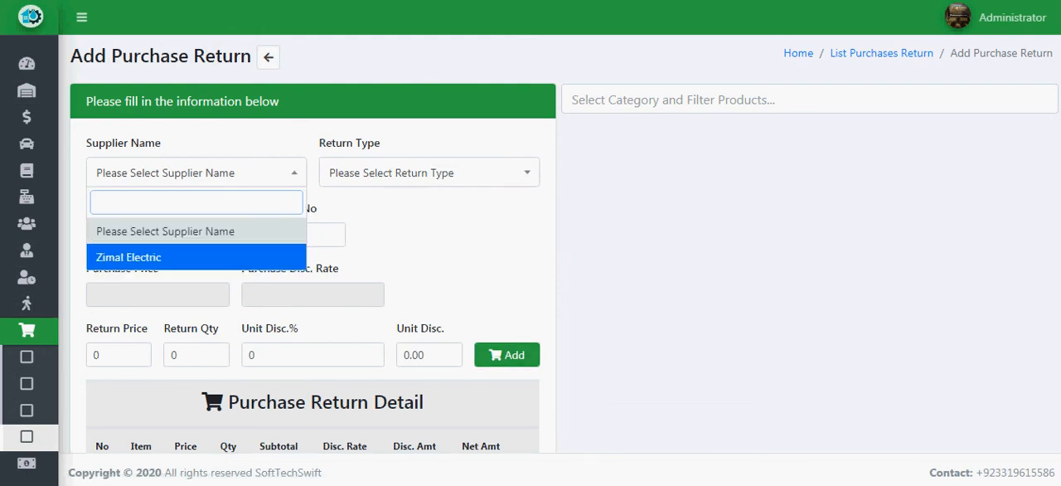
left_click(166, 256)
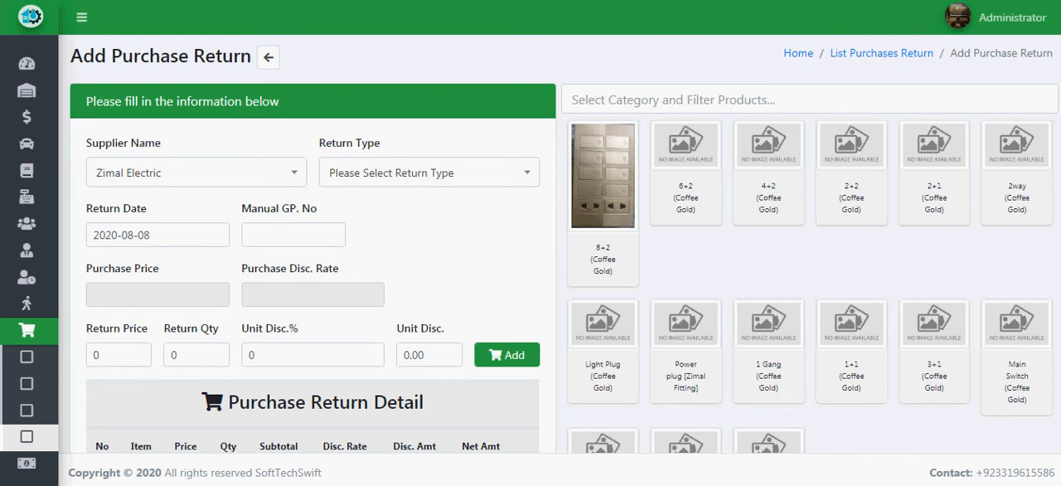
Check the purchase return's type options and choose Product Replace.
left_click(428, 172)
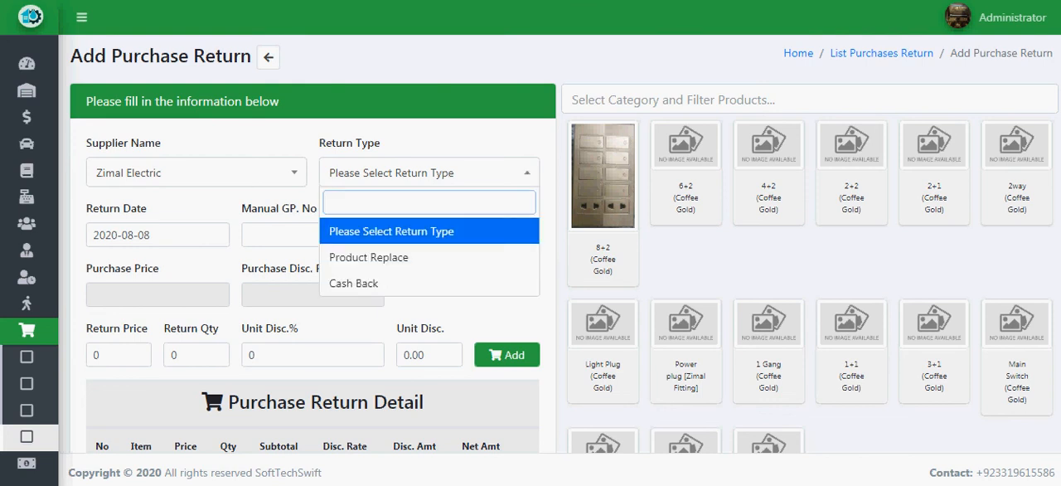
key("Down")
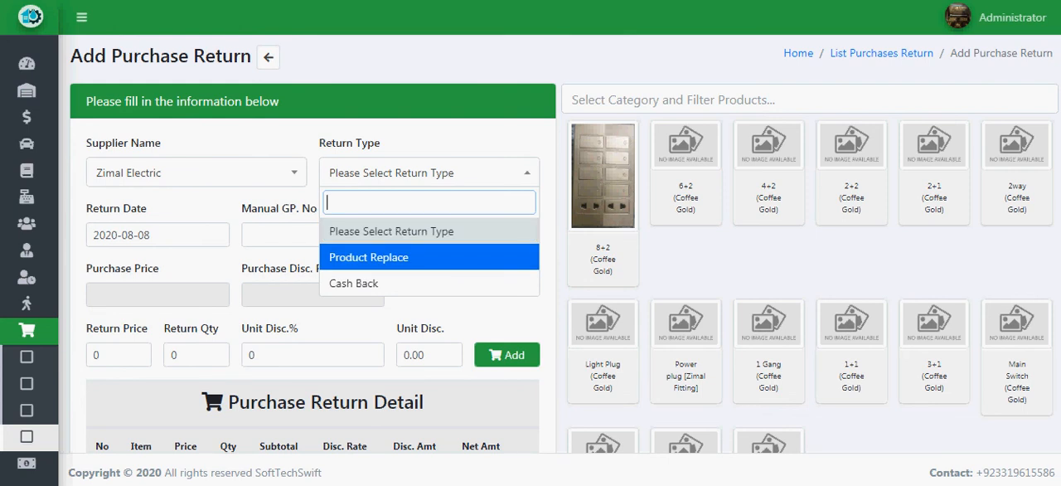
key("Down")
key("Up")
key("Down")
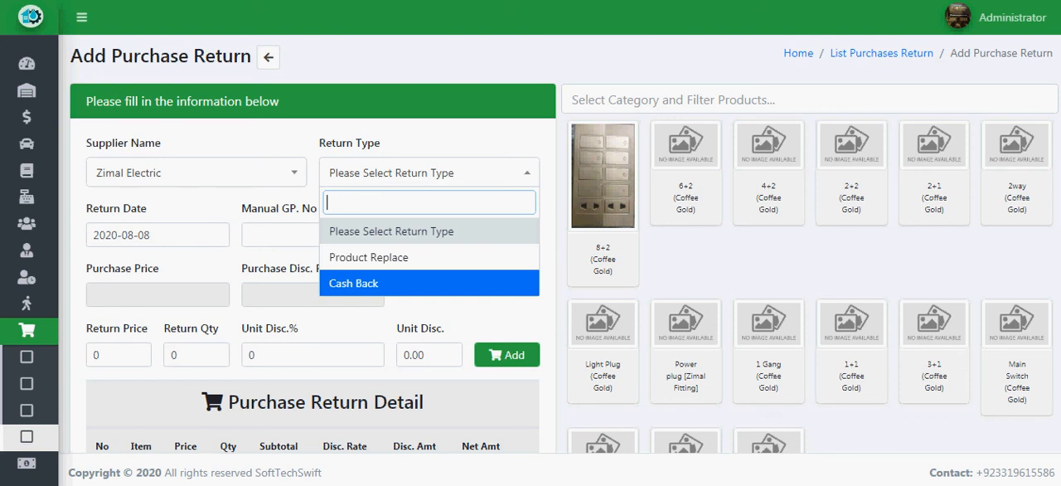
key("Up")
key("Return")
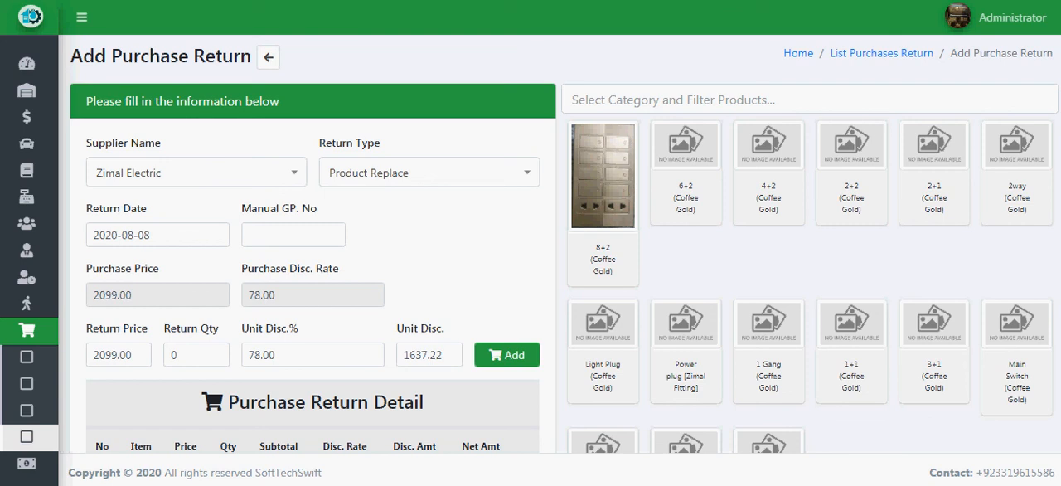
Add the 8+2 (Coffee Gold) product to the purchase return with a return quantity of 10.
double_click(175, 355)
type("10")
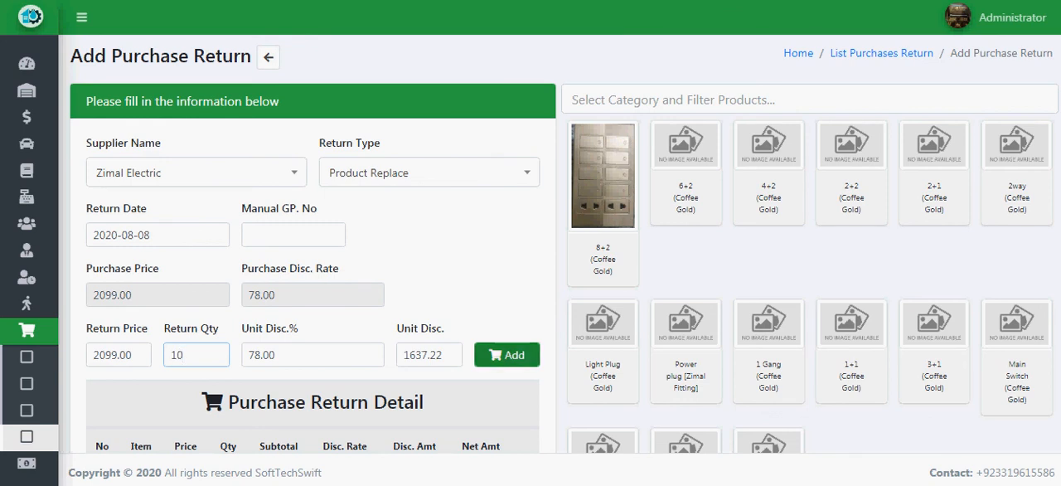
left_click(507, 354)
scroll(507, 354, "down", 1)
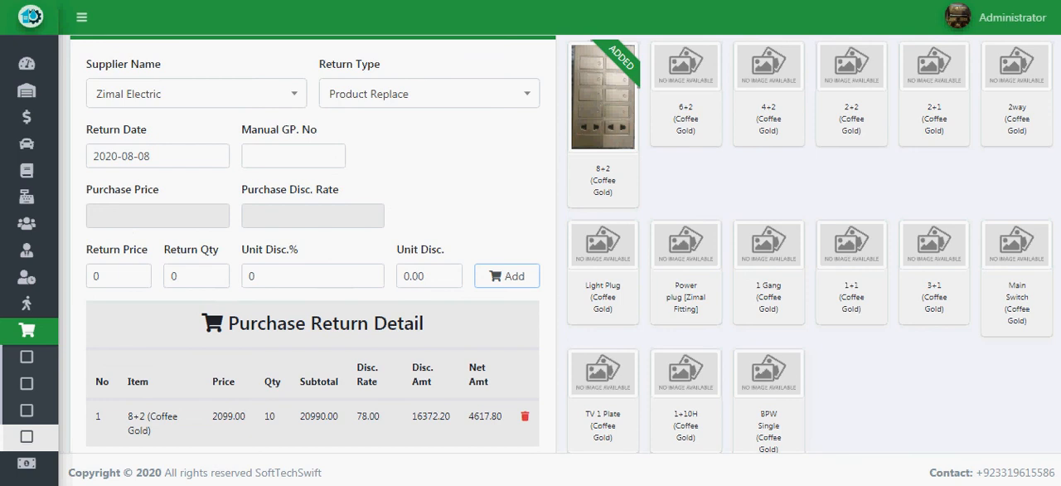
Review the purchase return's header fields, item line, subtotals, tax and cash back status.
scroll(561, 244, "down", 1)
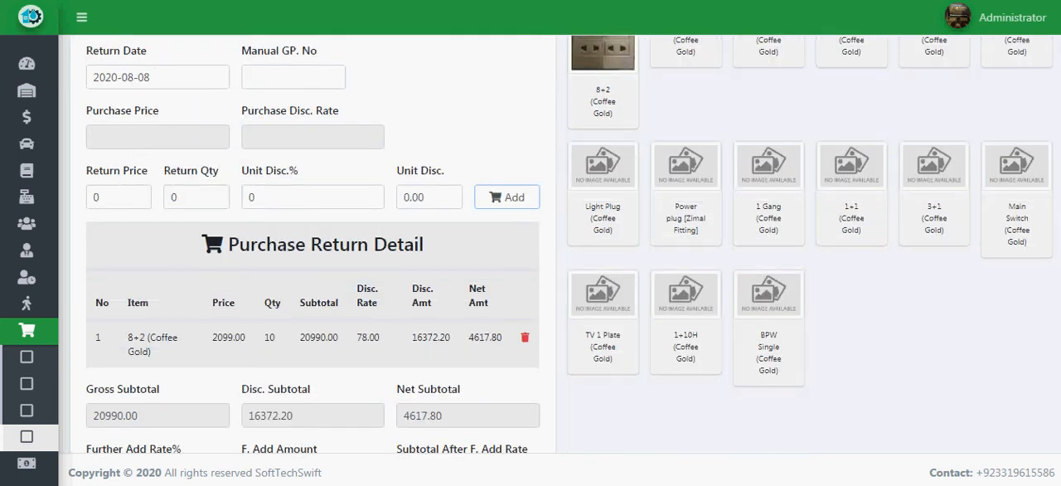
scroll(569, 245, "down", 1)
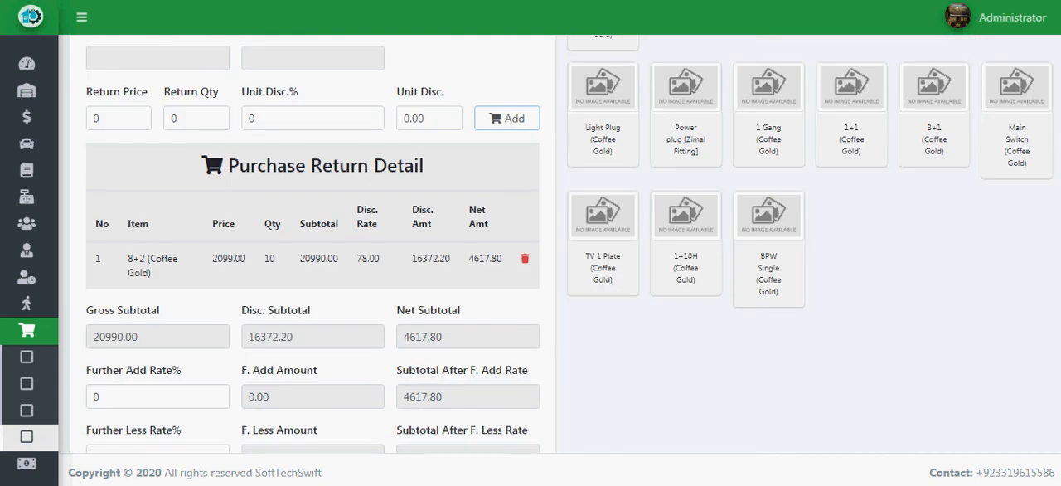
scroll(531, 245, "down", 1)
scroll(531, 245, "up", 2)
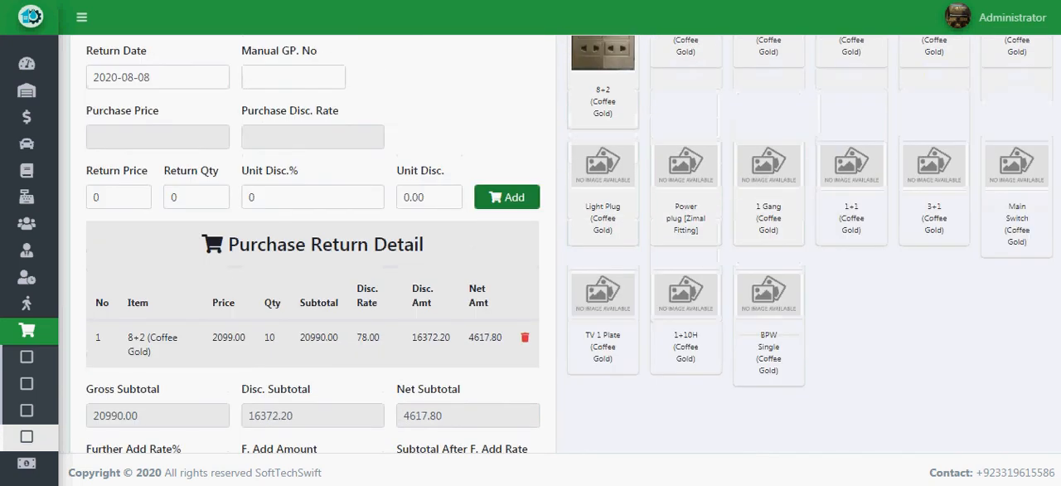
scroll(531, 245, "up", 2)
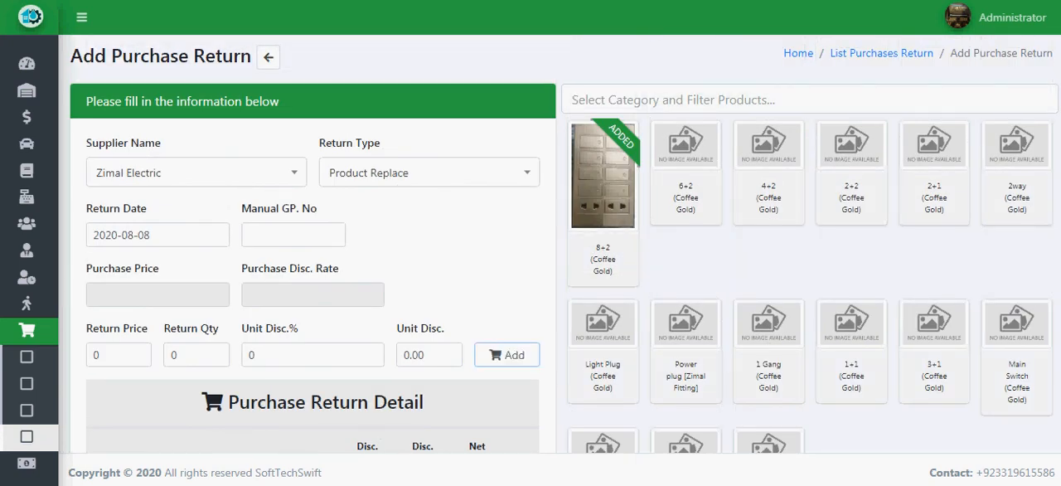
scroll(564, 244, "down", 6)
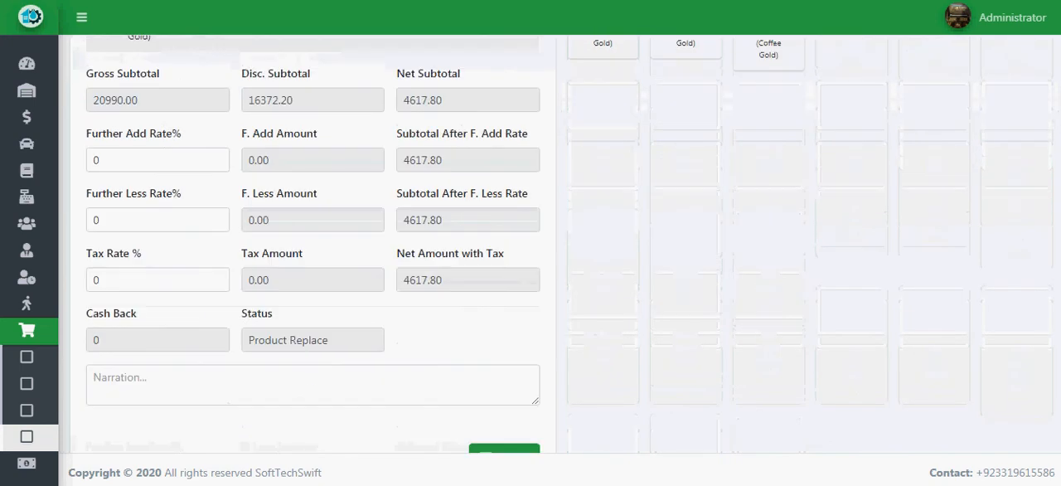
Enter the narration "Demage product return to supplier for product replace" and submit the purchase return.
left_click(312, 384)
type("De")
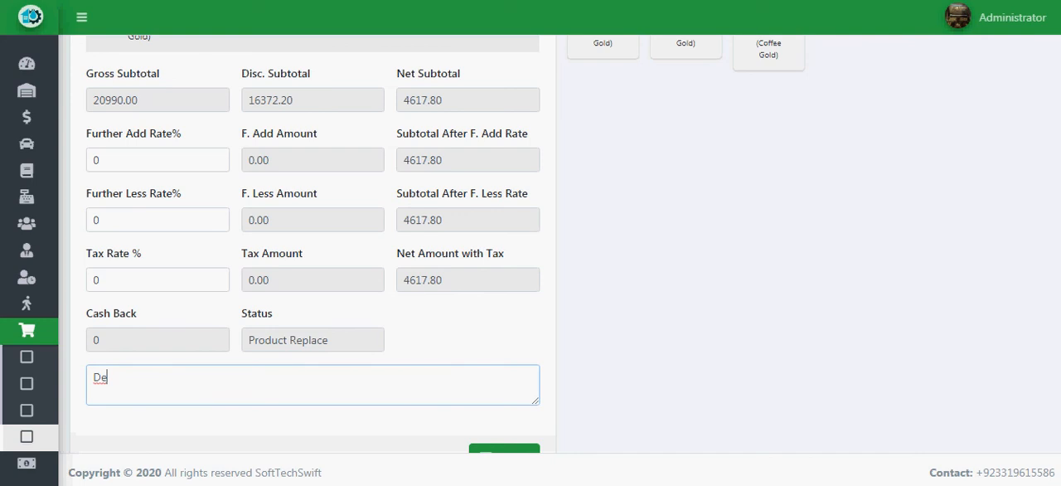
type("mage product ")
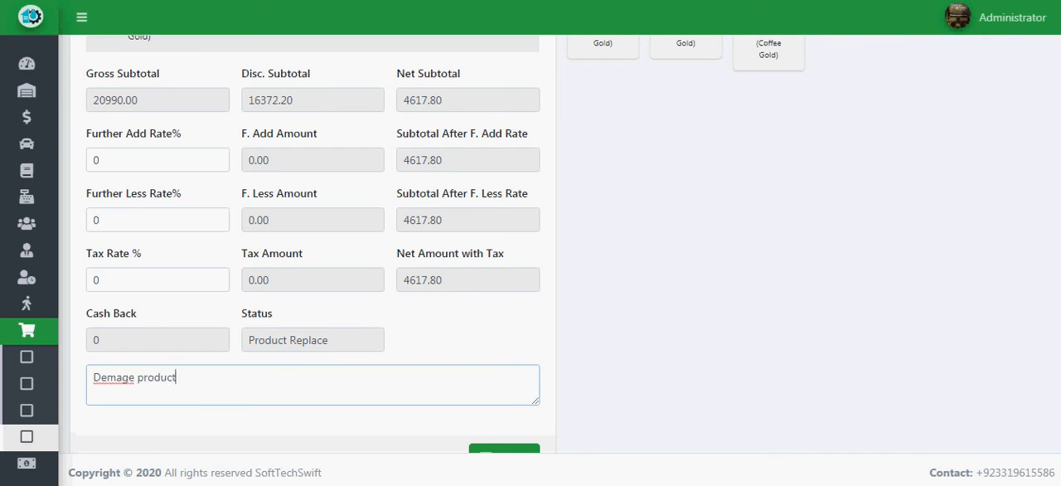
type("return to supplier for product replace")
scroll(312, 248, "down", 1)
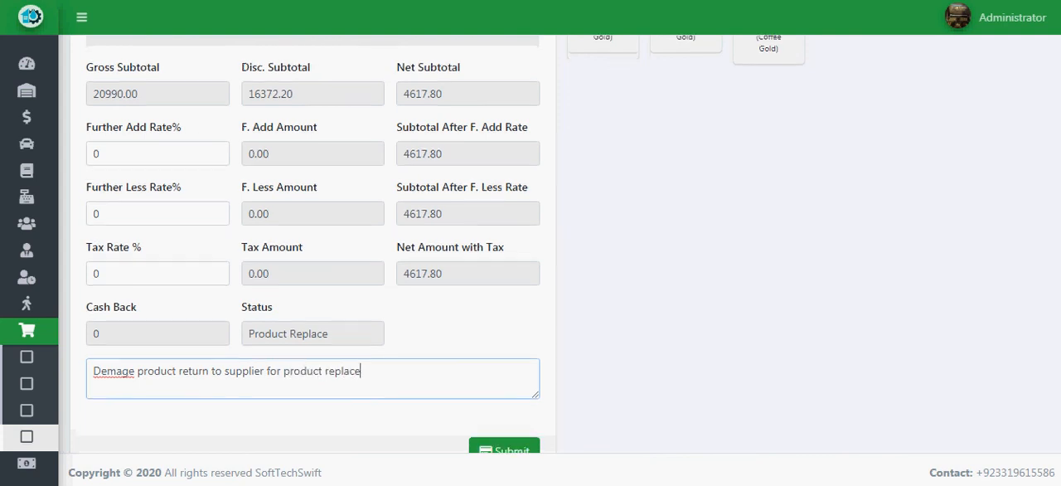
left_click(504, 409)
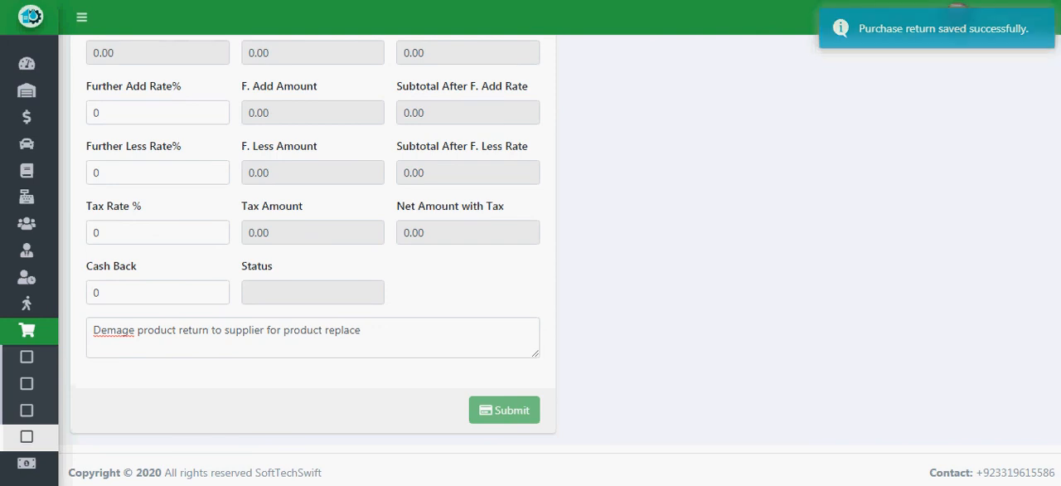
Open the list of purchase returns and view the detail of the saved Zimal Electric return.
scroll(313, 248, "up", 4)
mouse_move(42, 358)
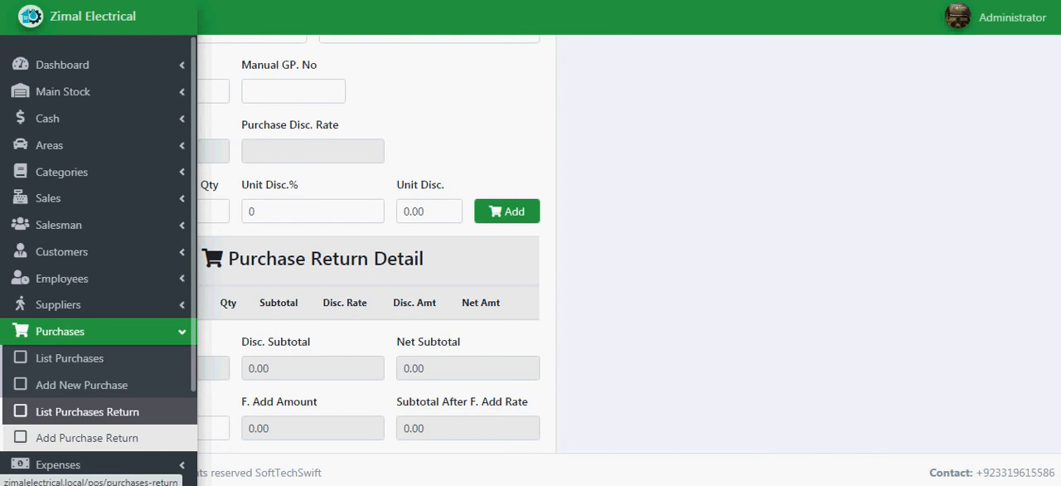
left_click(87, 411)
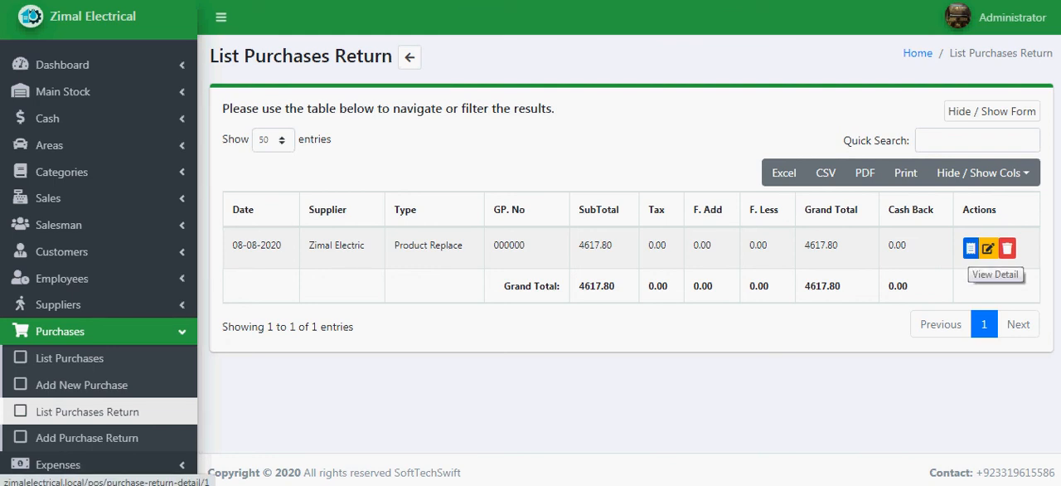
left_click(970, 248)
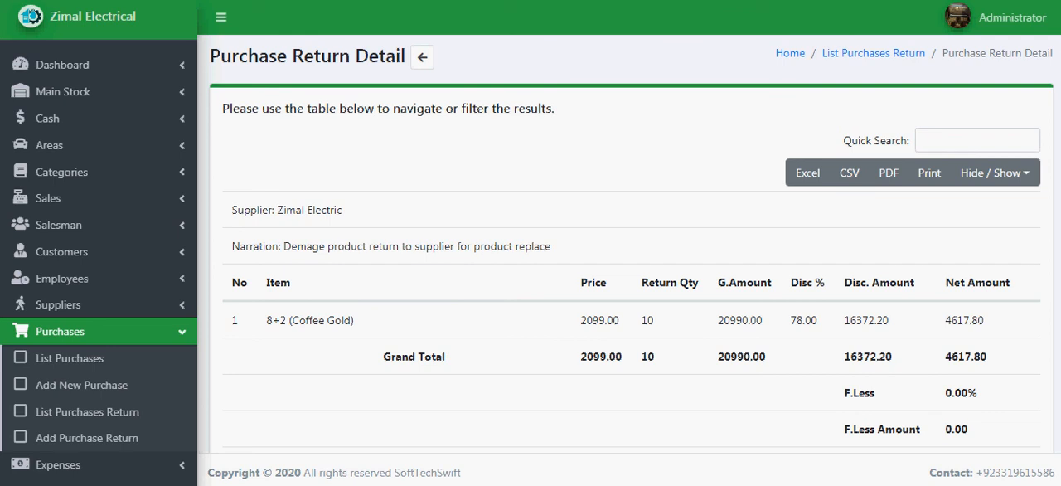
Check the return's net amount, grand total and closing balance, and go back to the list of purchase returns.
left_click_drag(950, 320, 984, 319)
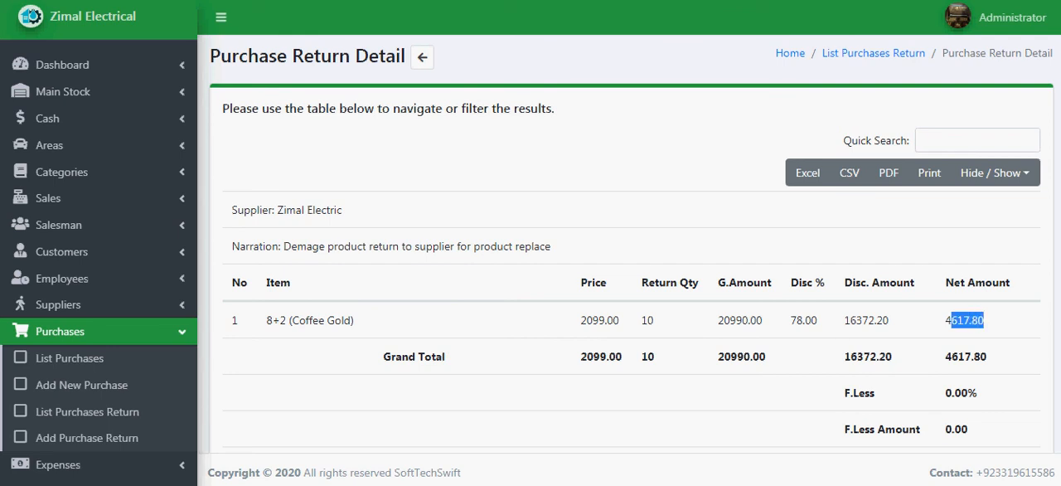
scroll(630, 249, "down", 2)
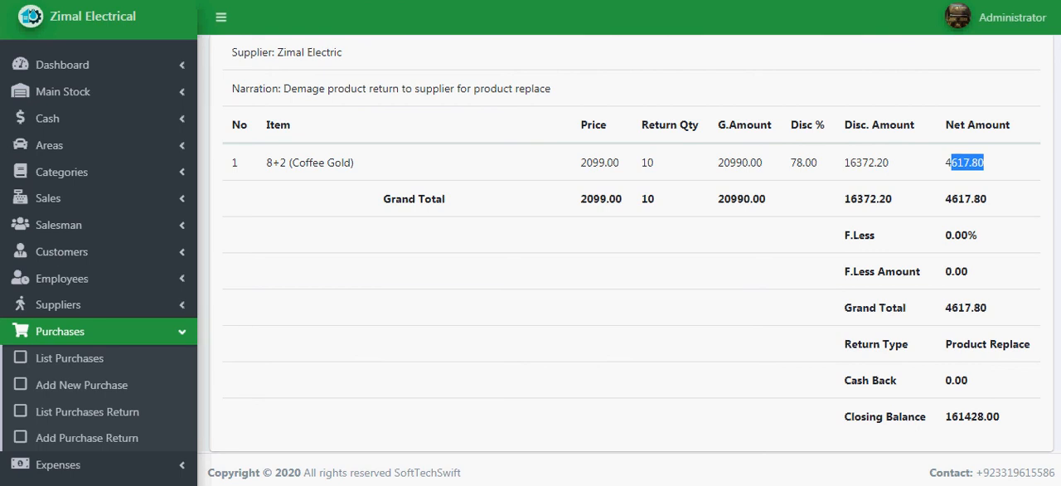
left_click_drag(946, 307, 987, 307)
left_click_drag(945, 416, 1000, 416)
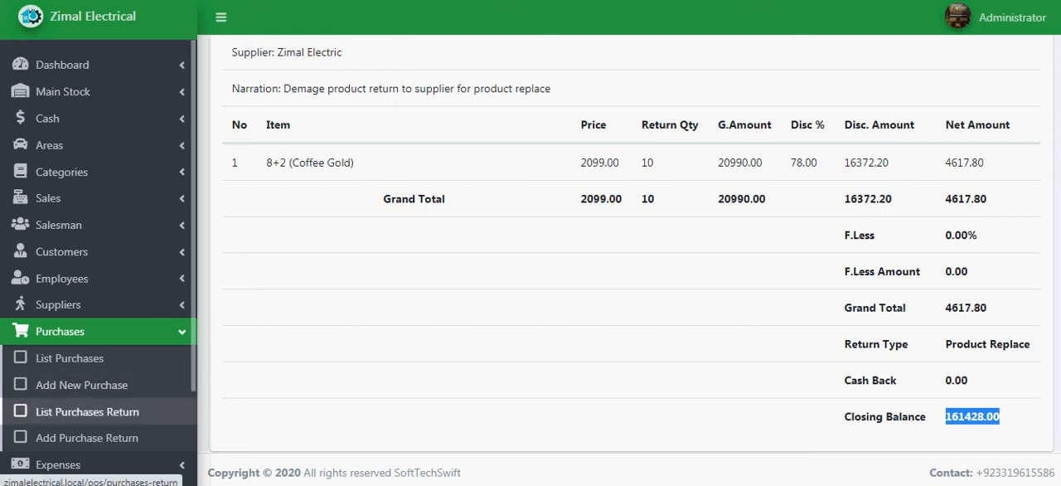
left_click(87, 411)
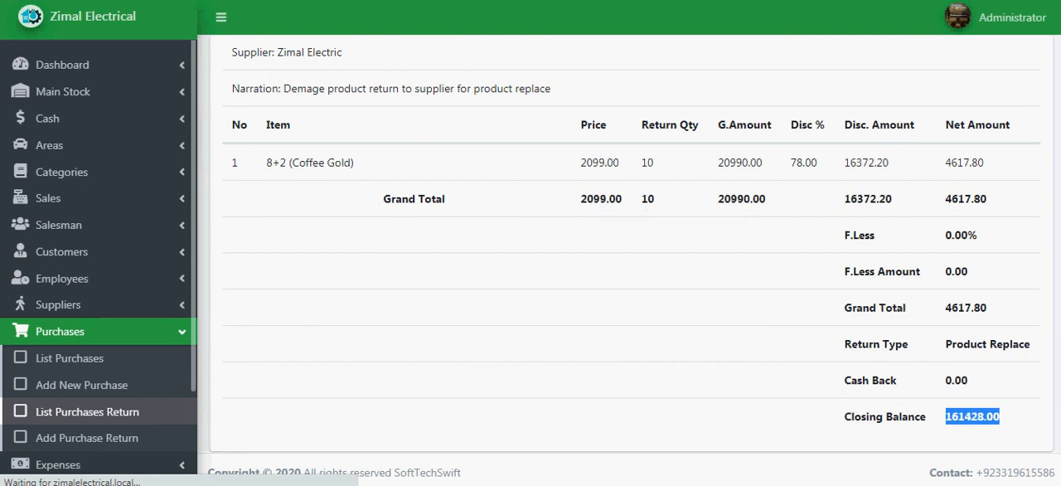